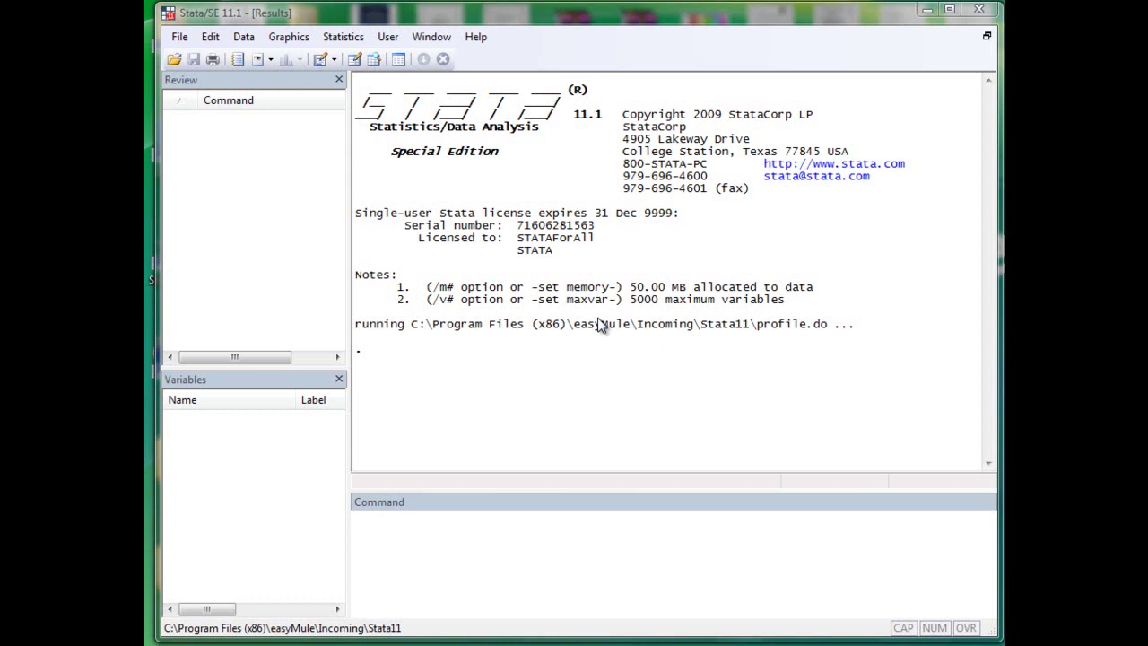
Run 'help tab' and open the one-way tabulate help page
click(463, 543)
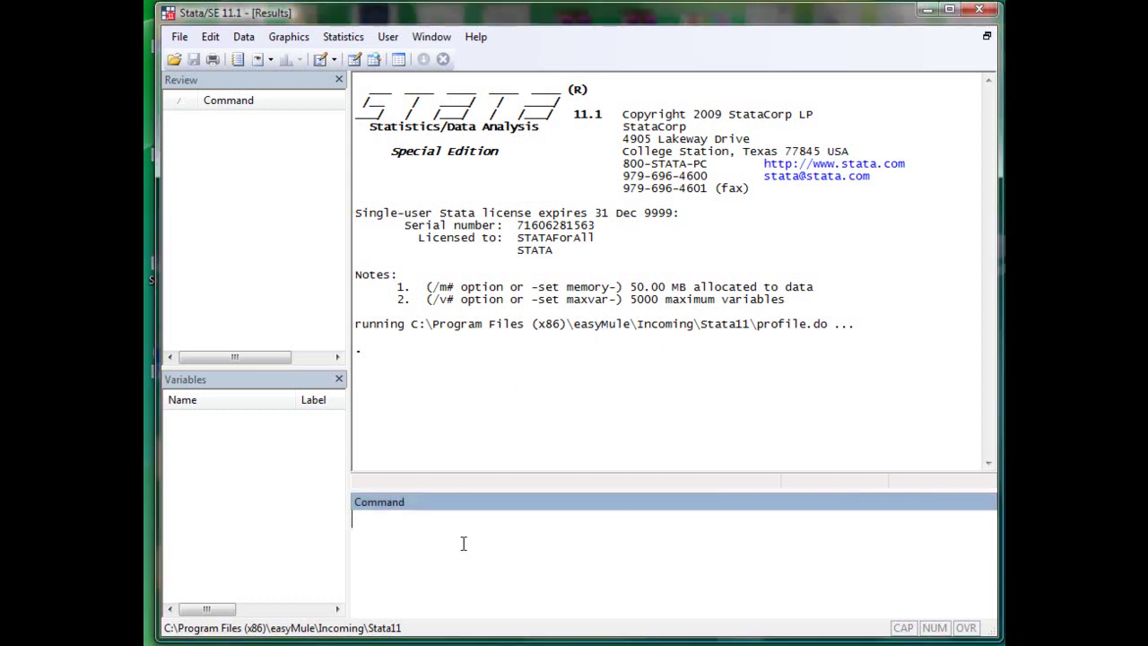
text(help tabulate)
key(Return)
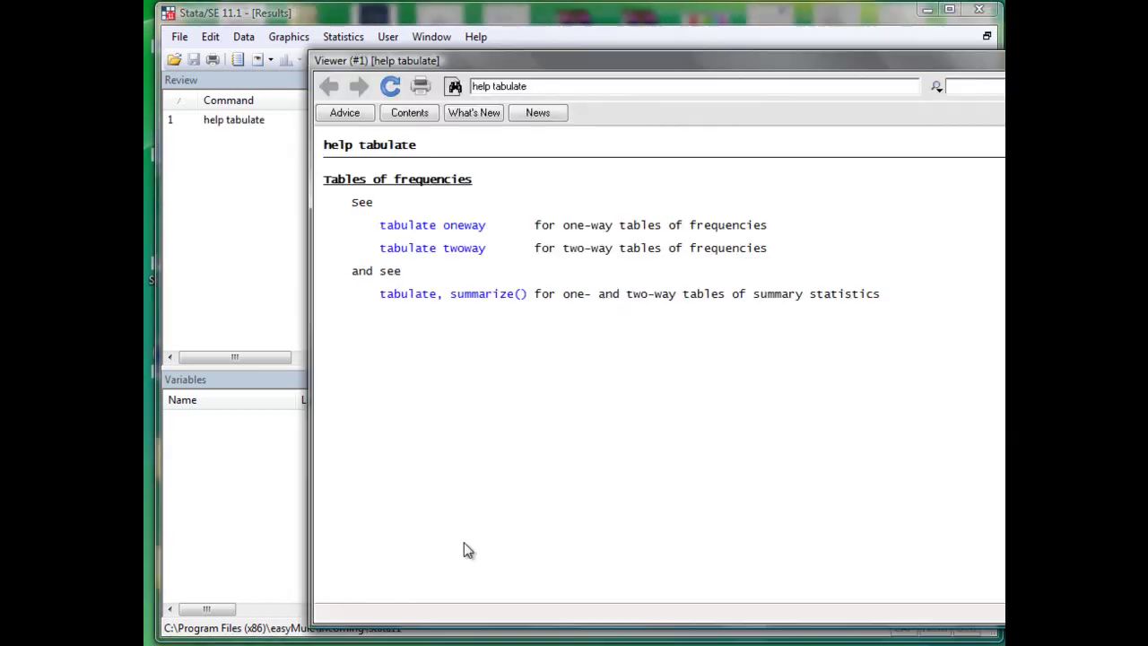
click(466, 226)
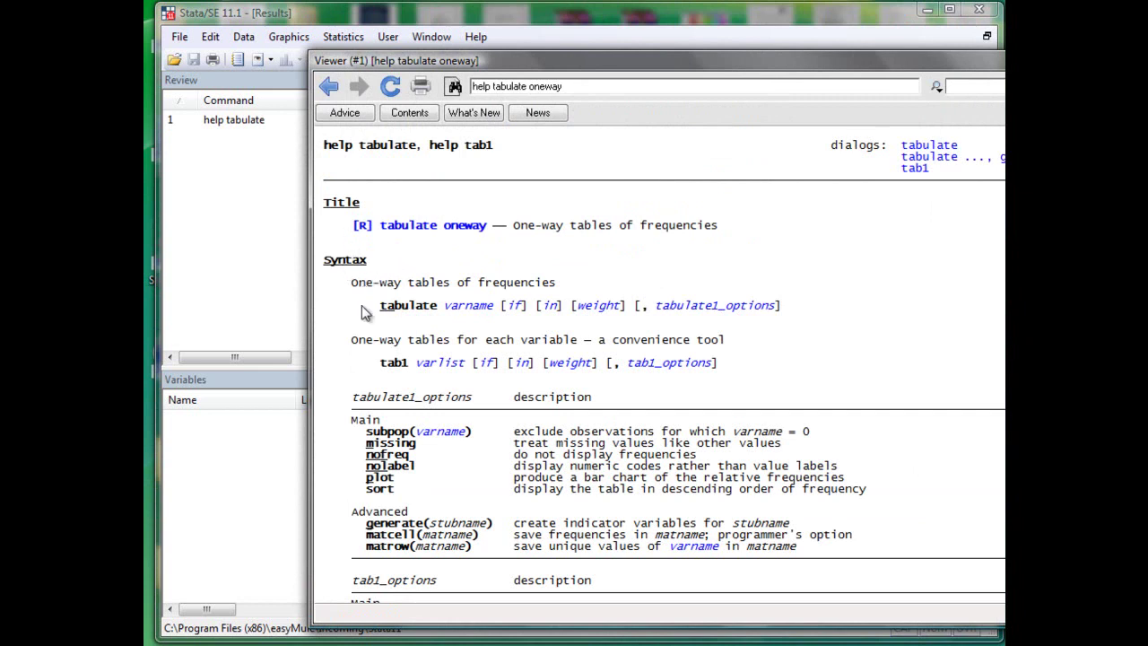
Highlight the word tabulate and its optional arguments in the help syntax line
drag(377, 310, 793, 314)
click(796, 316)
drag(386, 312, 437, 316)
click(435, 316)
drag(388, 313, 781, 319)
click(439, 314)
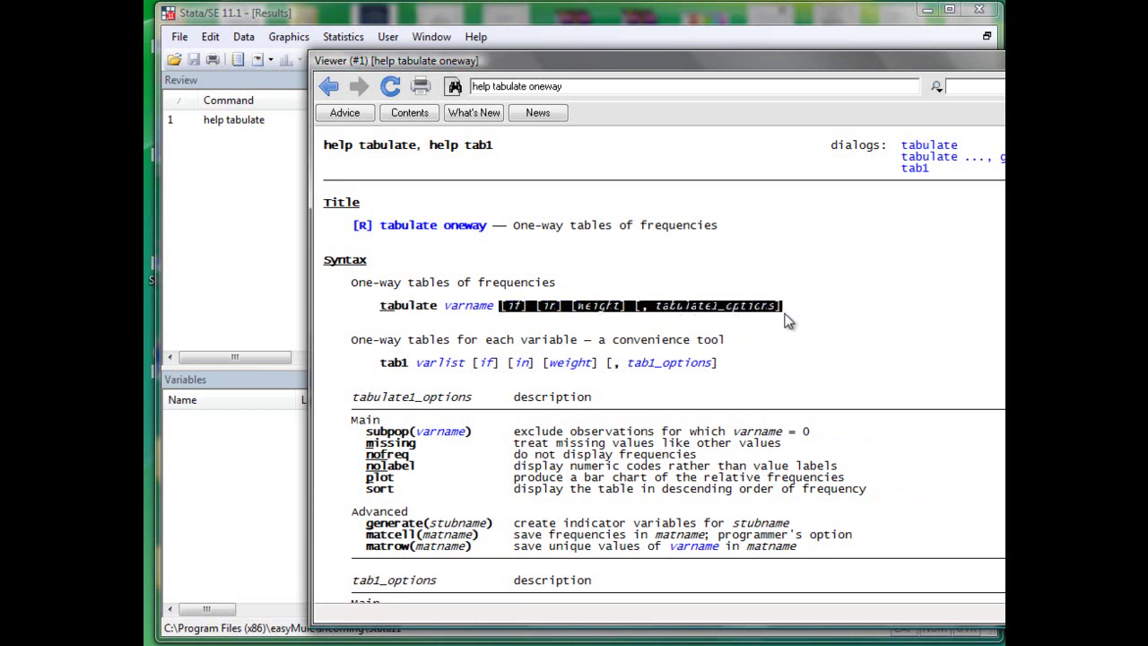
click(785, 319)
drag(382, 312, 436, 313)
click(437, 314)
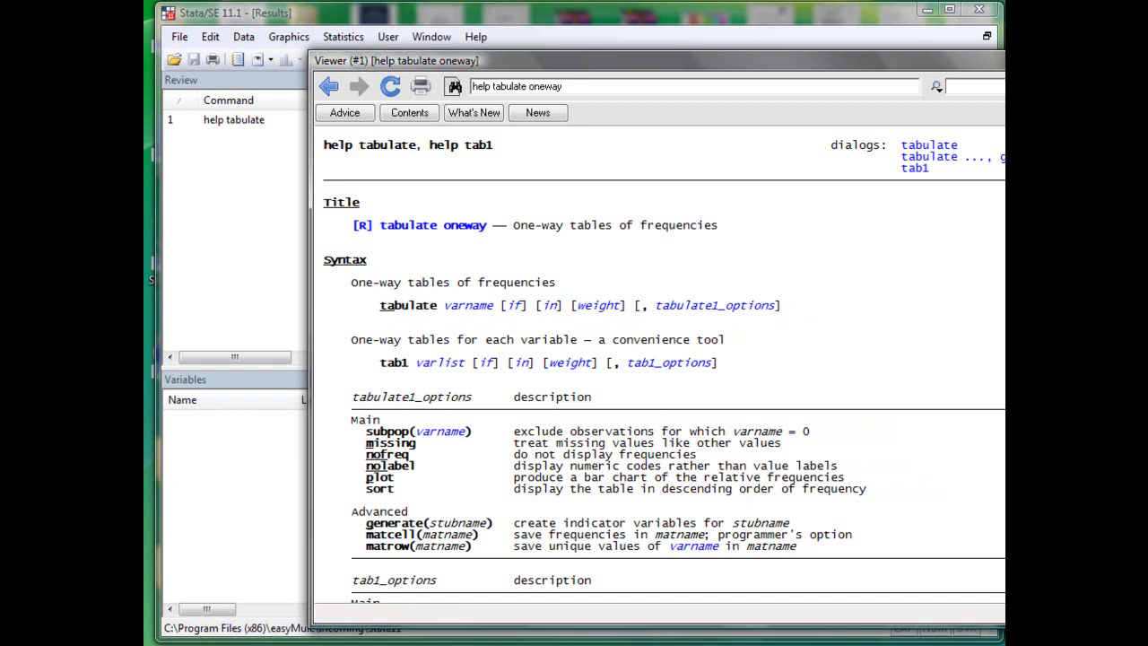
Select the 'sysuse census' example in the help page's Examples section for copying
scroll(665, 365, down, 20)
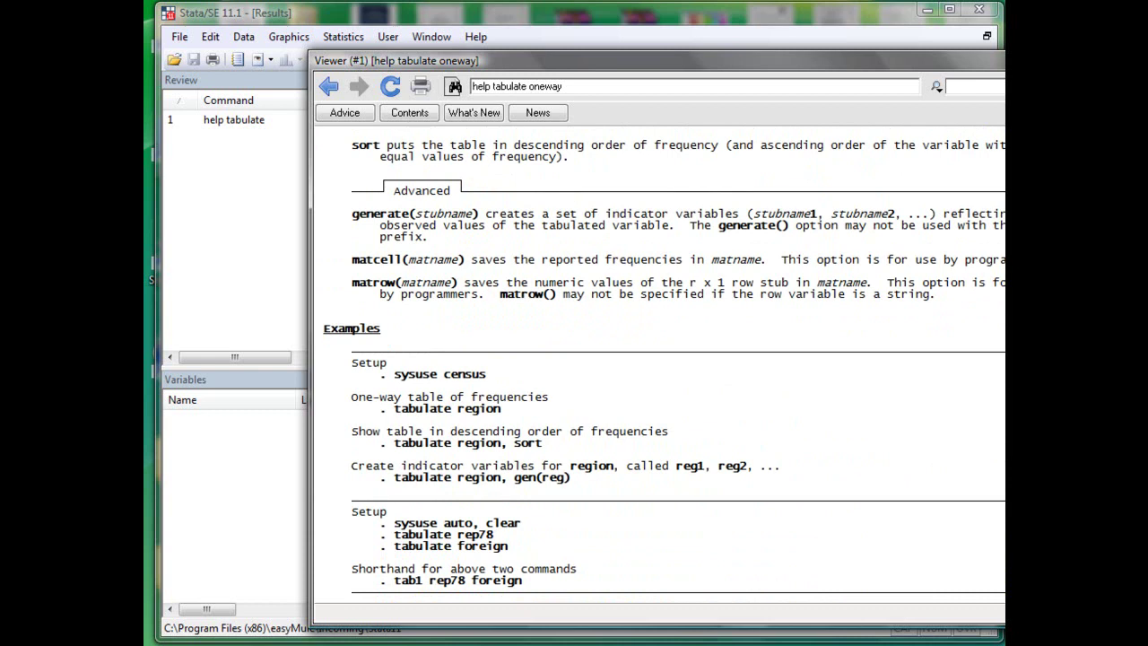
scroll(664, 365, down, 5)
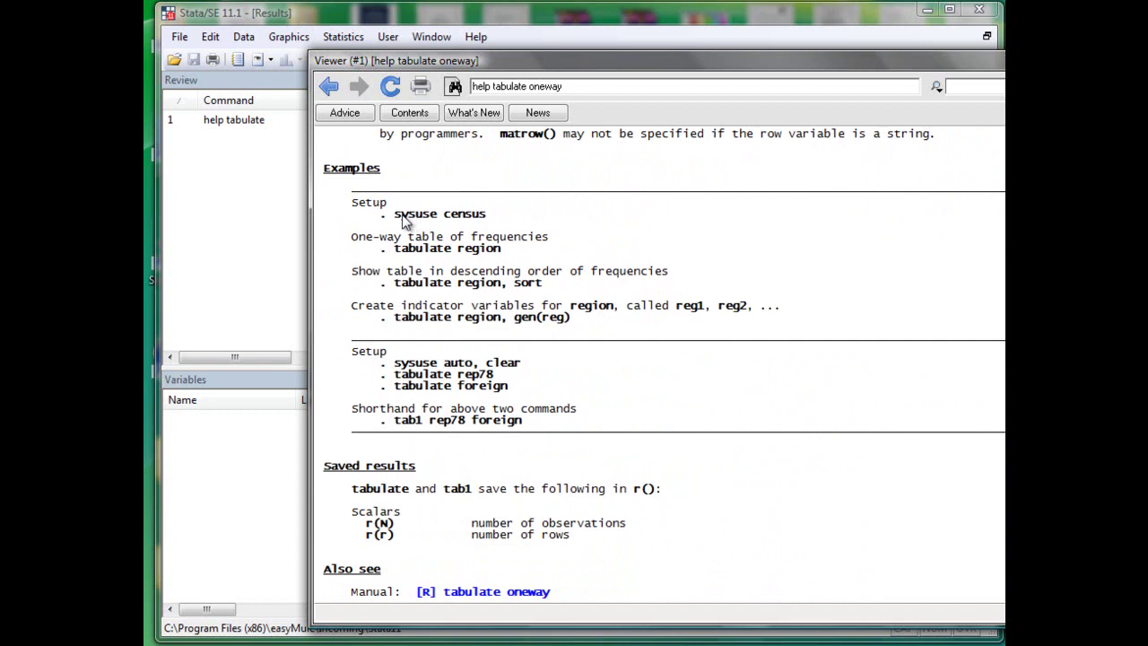
drag(395, 215, 482, 222)
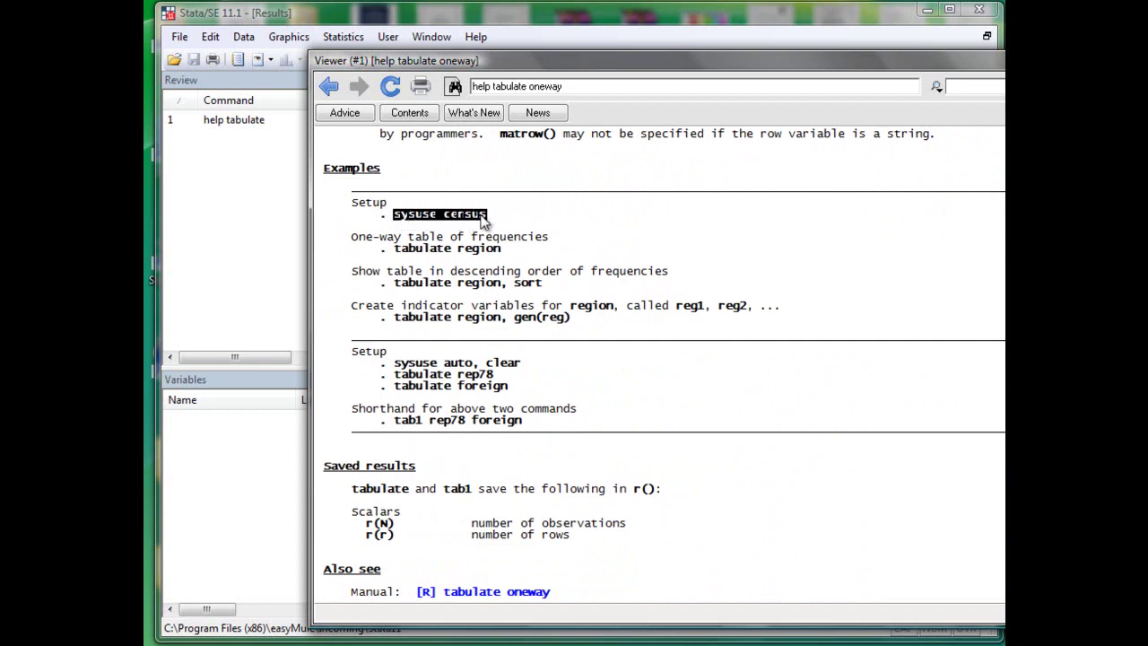
click(482, 222)
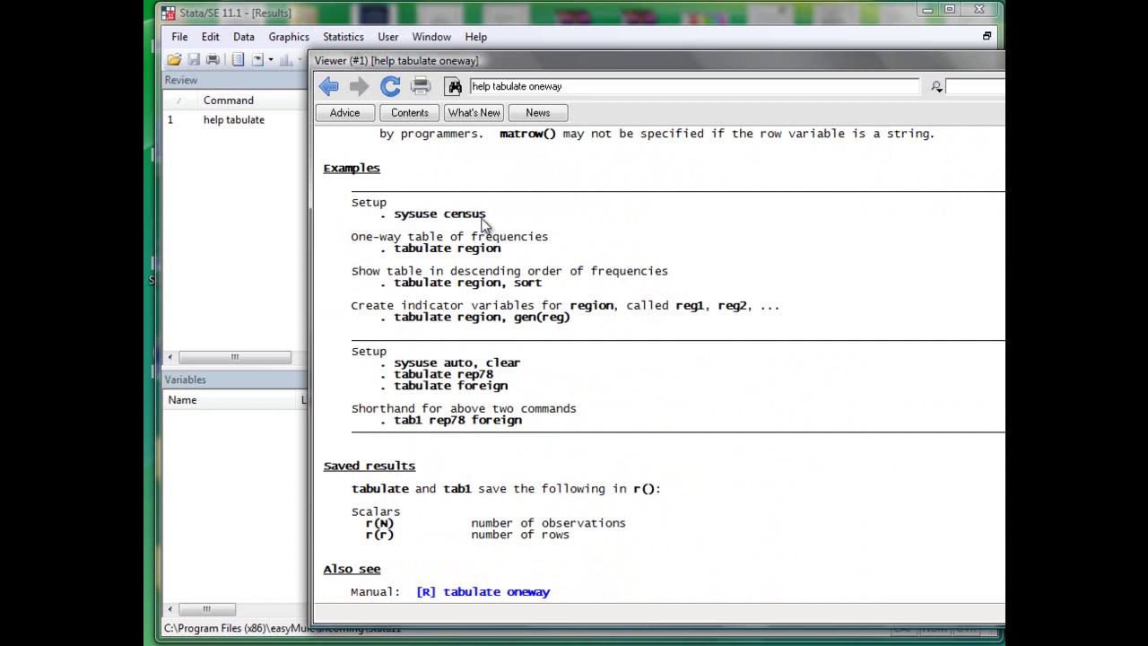
mouse_move(482, 224)
mouse_down()
mouse_move(399, 225)
mouse_move(484, 219)
mouse_up()
click(401, 225)
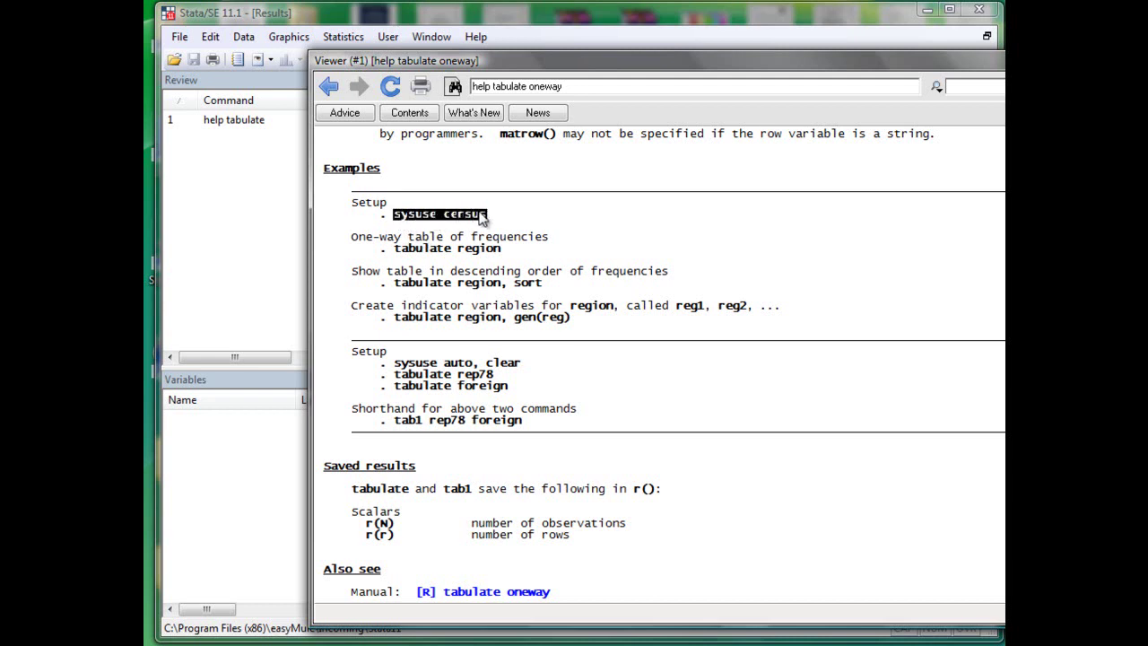
click(483, 219)
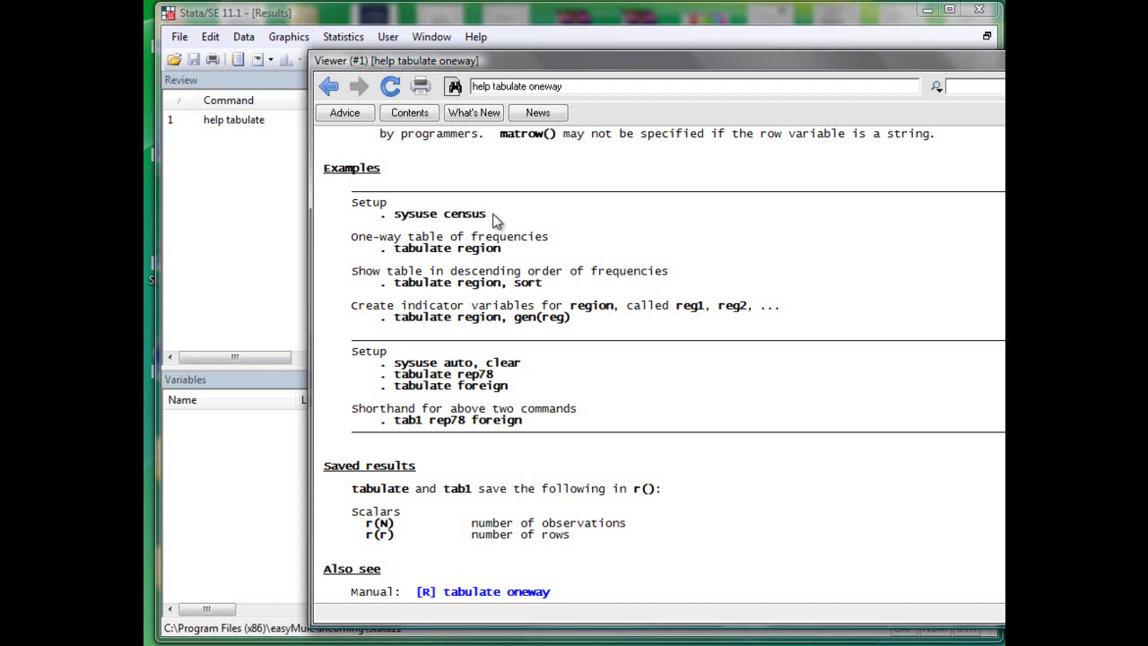
drag(490, 217, 401, 220)
key(ctrl+c)
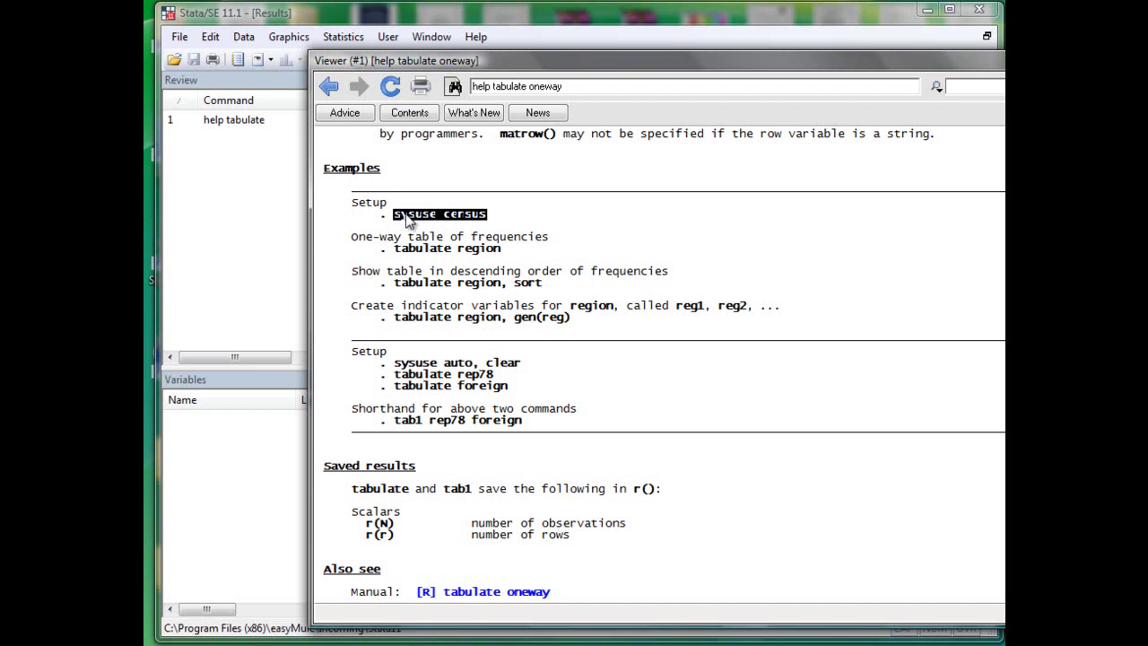
drag(590, 68, 802, 72)
Paste and run 'sysuse census' to load the 1980 Census state data
click(438, 526)
key(ctrl+v)
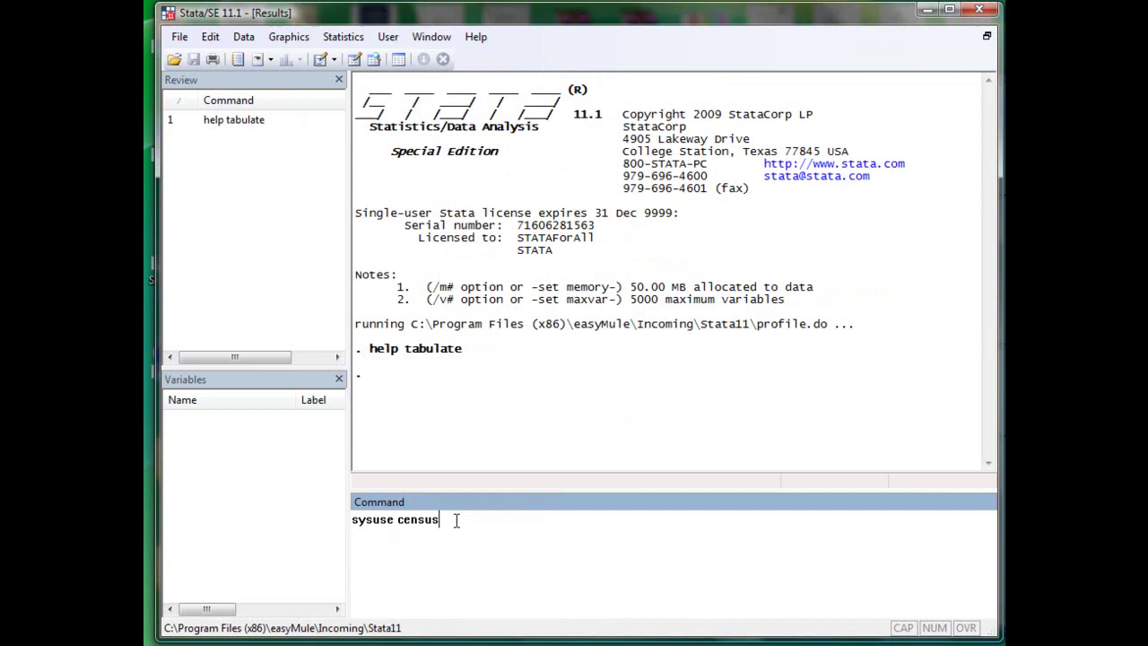
key(Return)
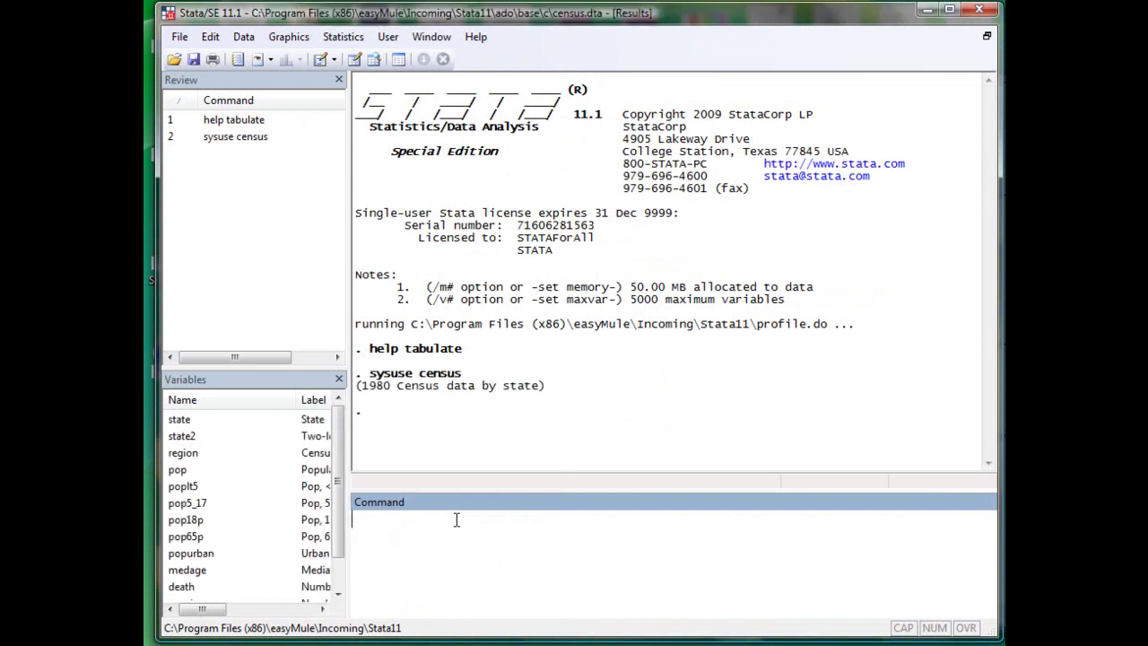
drag(369, 375, 463, 377)
click(454, 387)
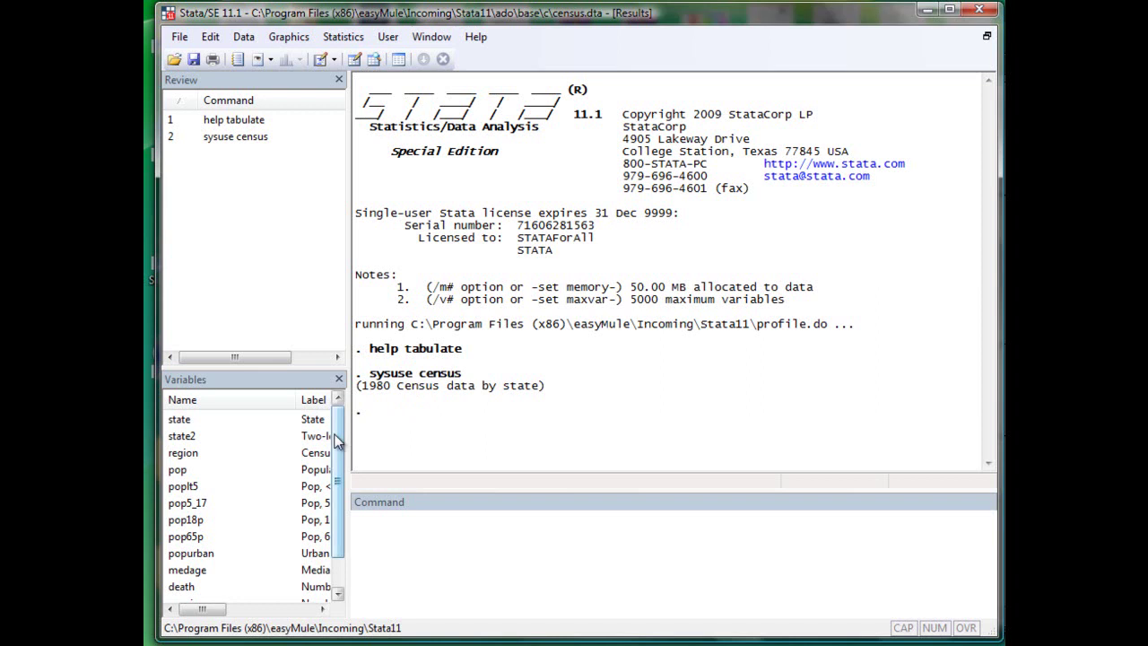
Select the 'tabulate region' example in the help Viewer
scroll(341, 444, down, 1)
scroll(342, 422, up, 1)
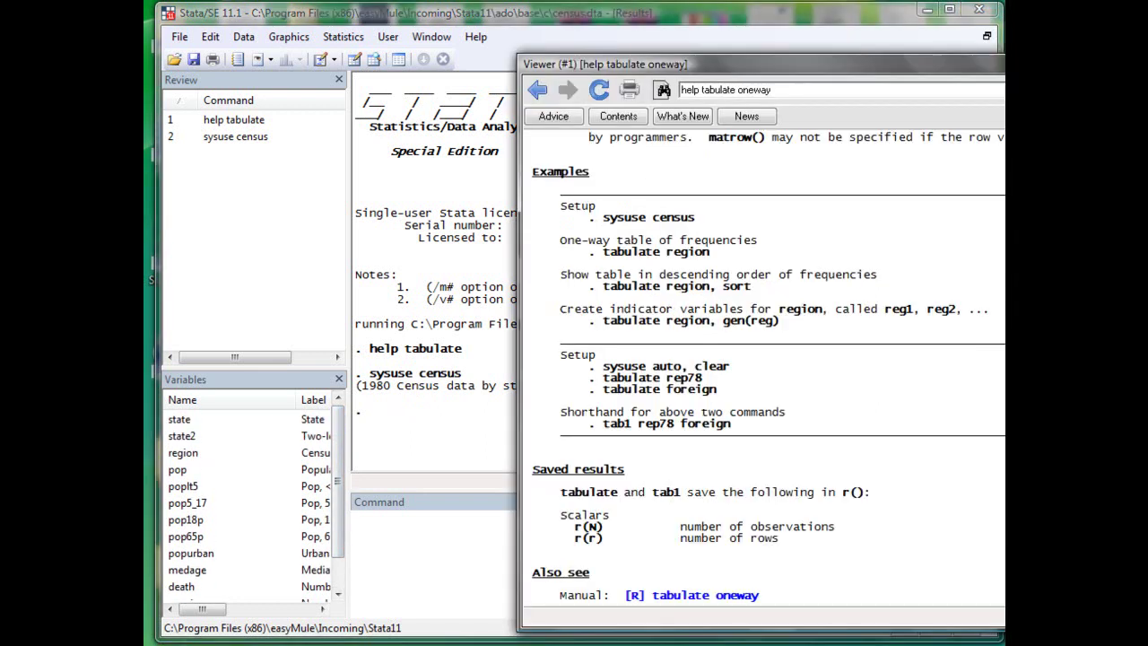
mouse_move(603, 254)
mouse_down()
mouse_move(710, 254)
mouse_move(600, 254)
mouse_up()
key(ctrl+c)
click(701, 263)
click(452, 544)
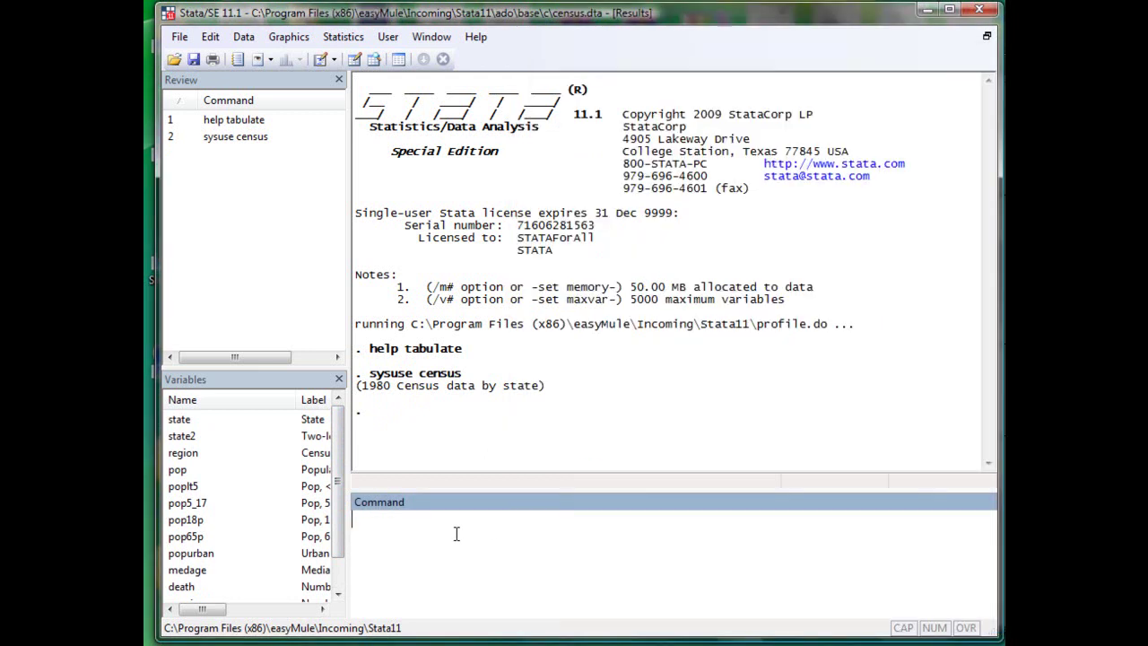
Paste and run 'tabulate region' for a one-way table of census regions
key(ctrl+v)
key(Return)
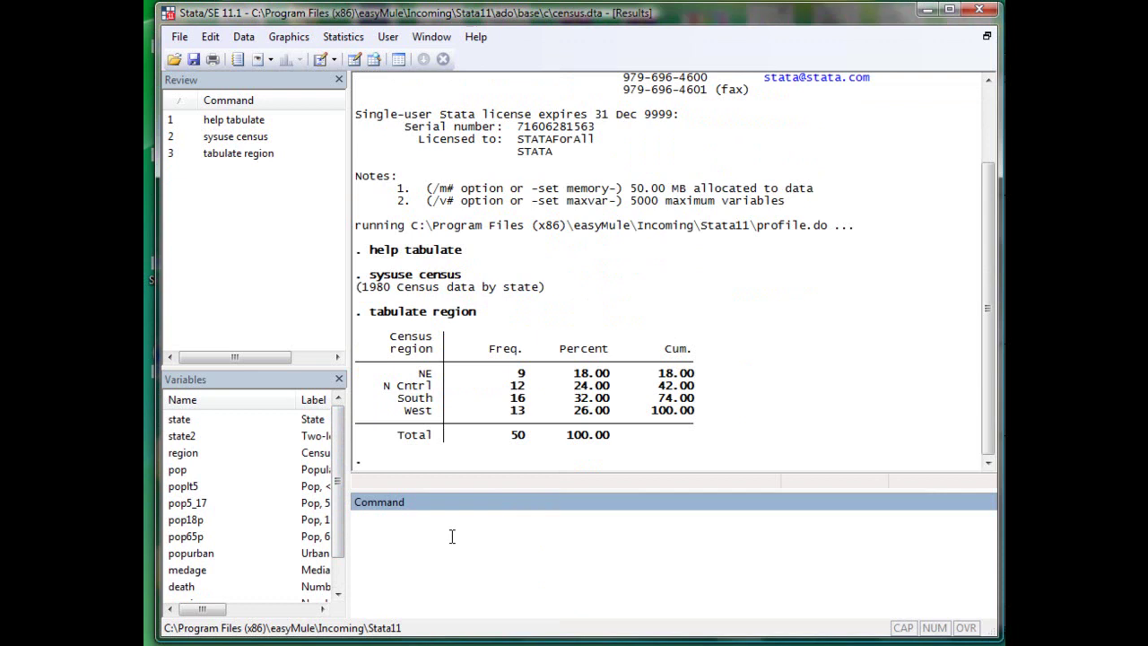
click(433, 313)
drag(432, 315, 470, 315)
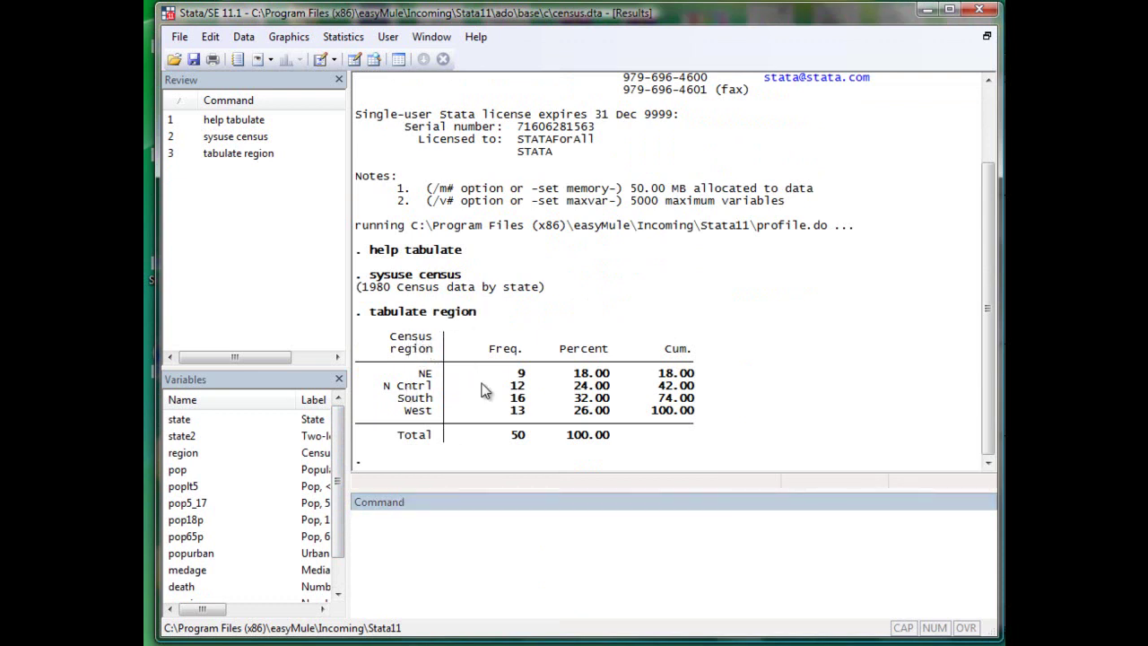
drag(512, 379, 496, 368)
click(513, 381)
Highlight the NE, N Cntrl and West region labels in the output
double_click(425, 373)
drag(388, 385, 434, 387)
double_click(425, 373)
drag(388, 386, 434, 387)
click(418, 414)
double_click(417, 411)
key(alt+Tab)
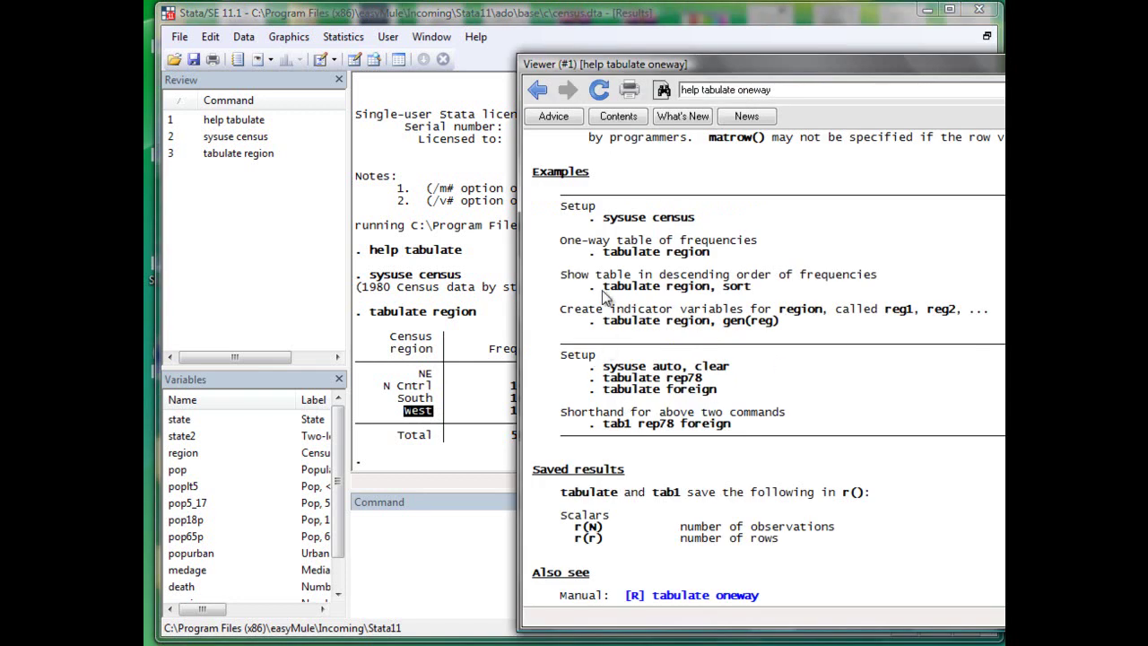
Run 'tabulate region, sort', ordering South 16, West 13, N Cntrl 12, NE 9
drag(601, 289, 753, 296)
key(ctrl+c)
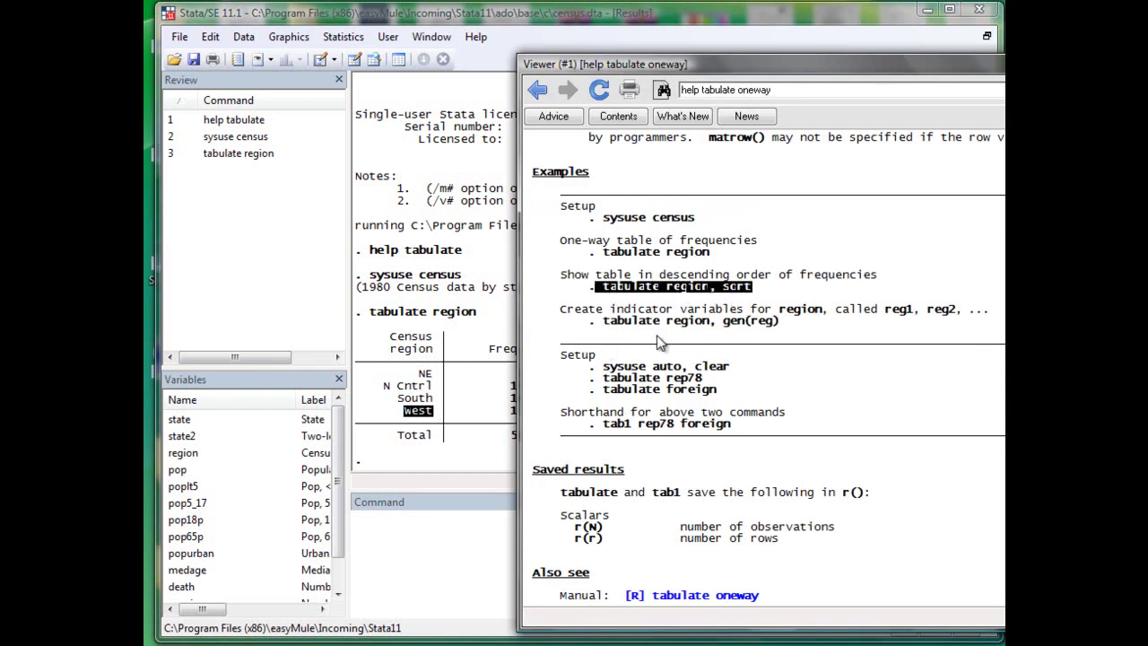
click(410, 561)
key(ctrl+v)
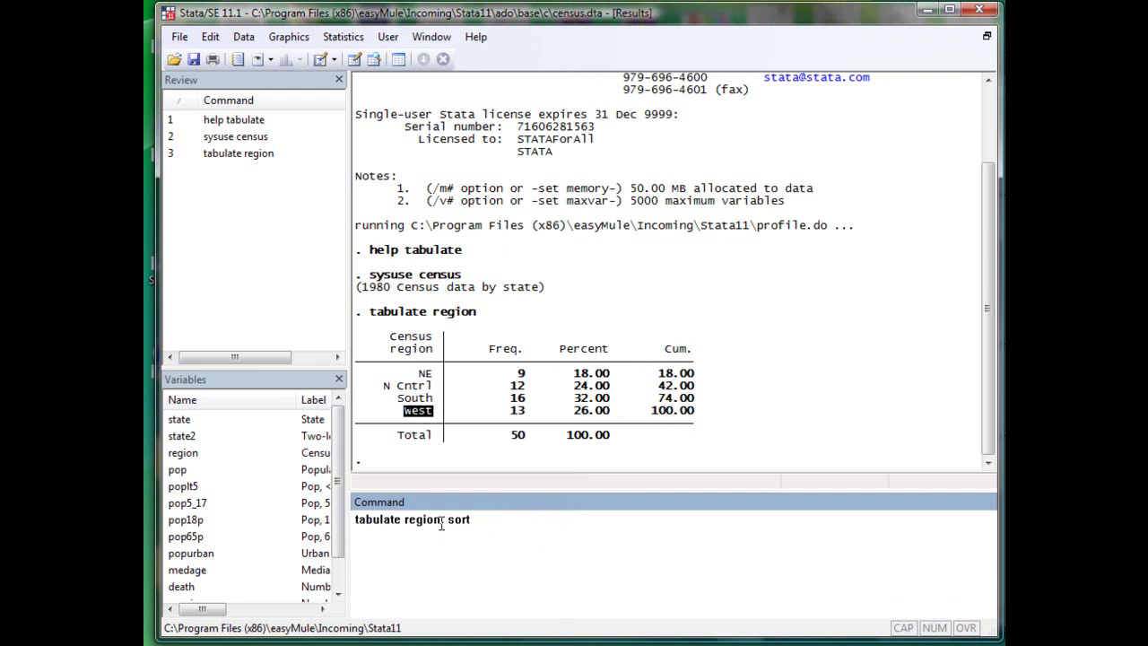
drag(441, 525, 380, 524)
click(380, 524)
drag(471, 520, 448, 523)
click(491, 520)
key(Return)
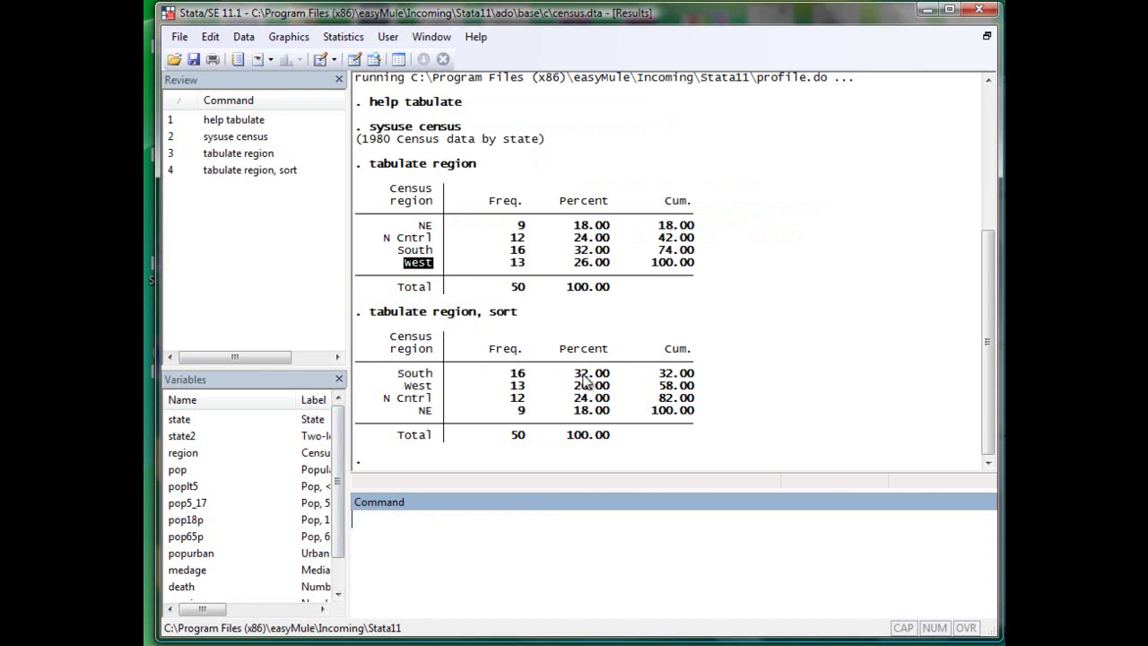
drag(573, 373, 610, 380)
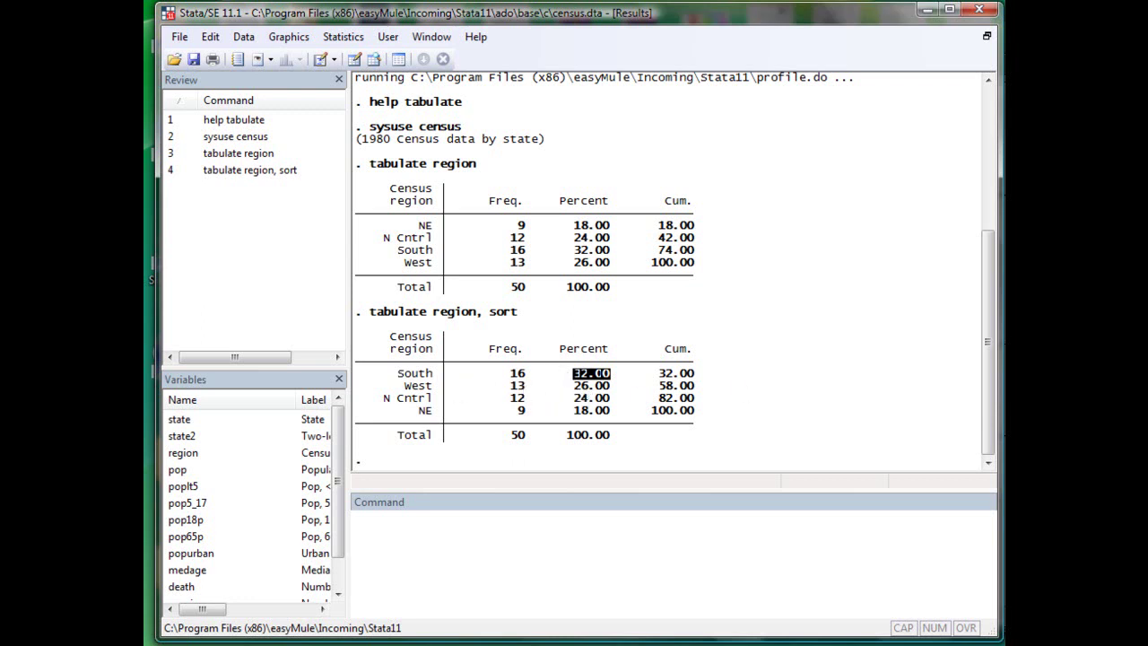
key(alt+Tab)
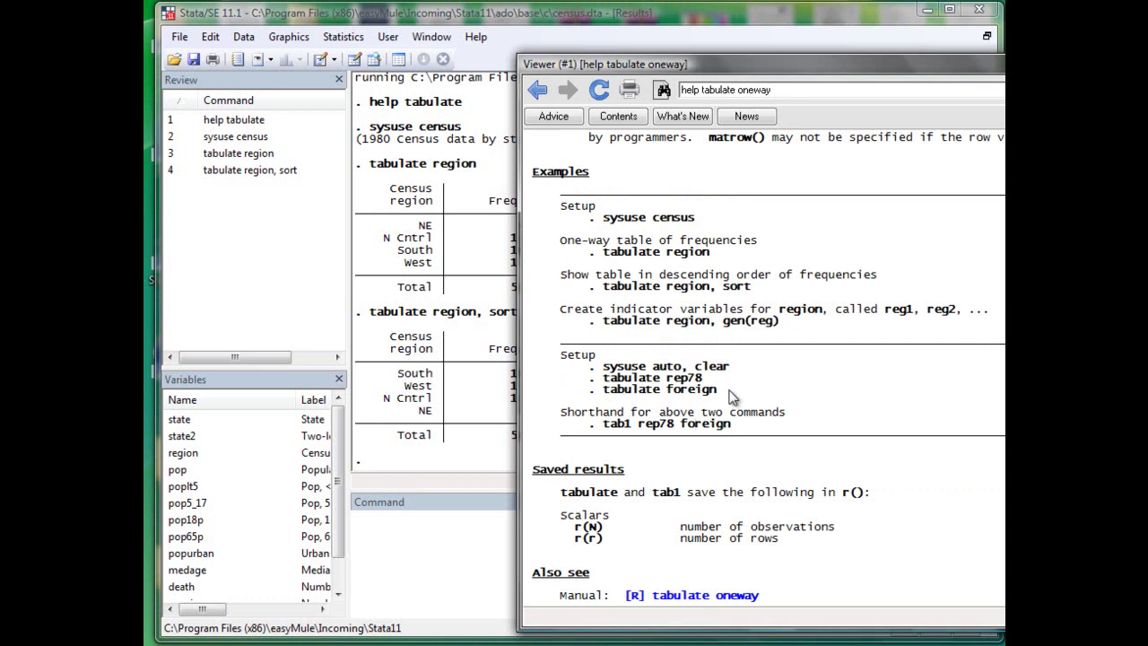
Review the two-way tabulate syntax line and its two variable names
scroll(731, 394, down, 1)
click(487, 558)
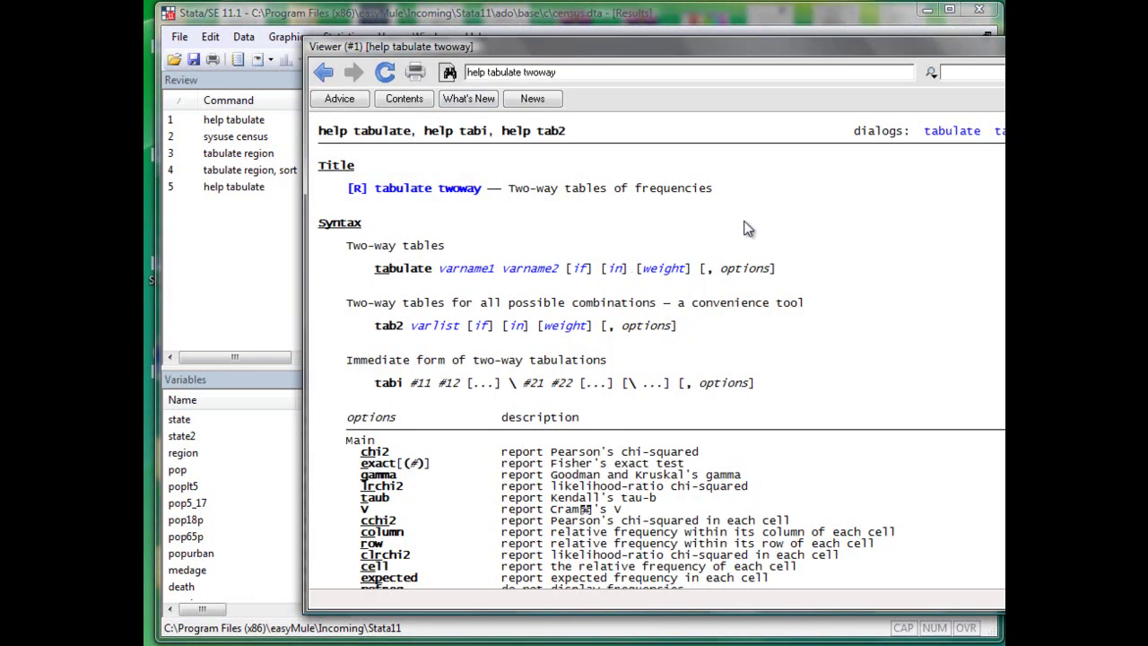
scroll(731, 241, down, 3)
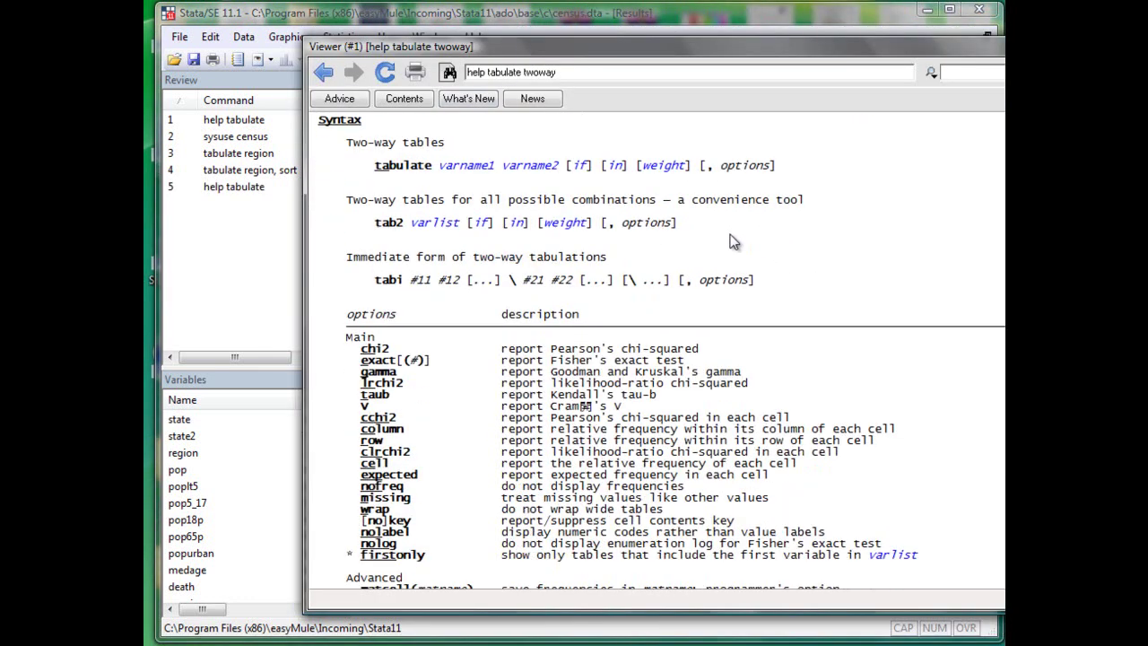
scroll(731, 240, down, 1)
scroll(714, 227, up, 3)
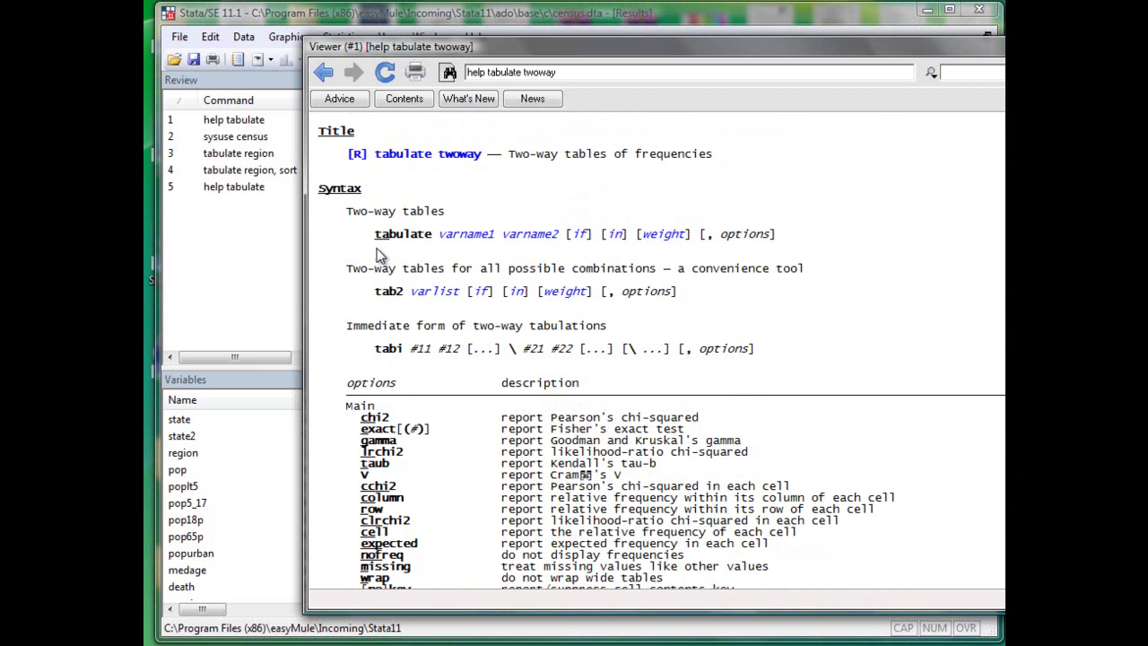
drag(375, 235, 801, 249)
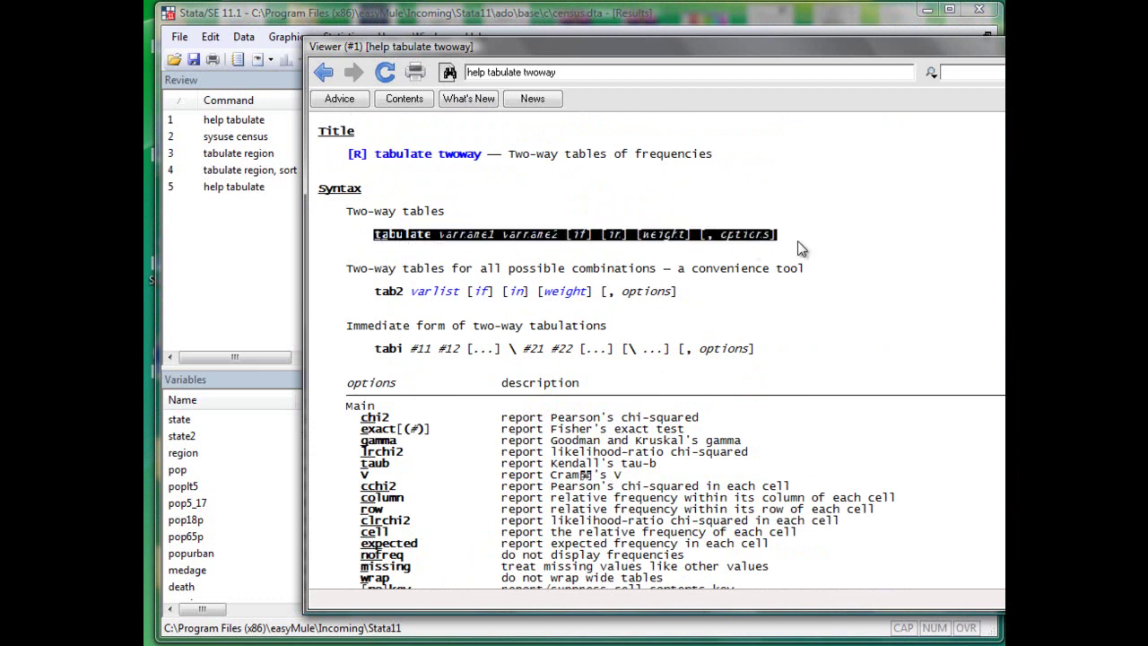
click(801, 250)
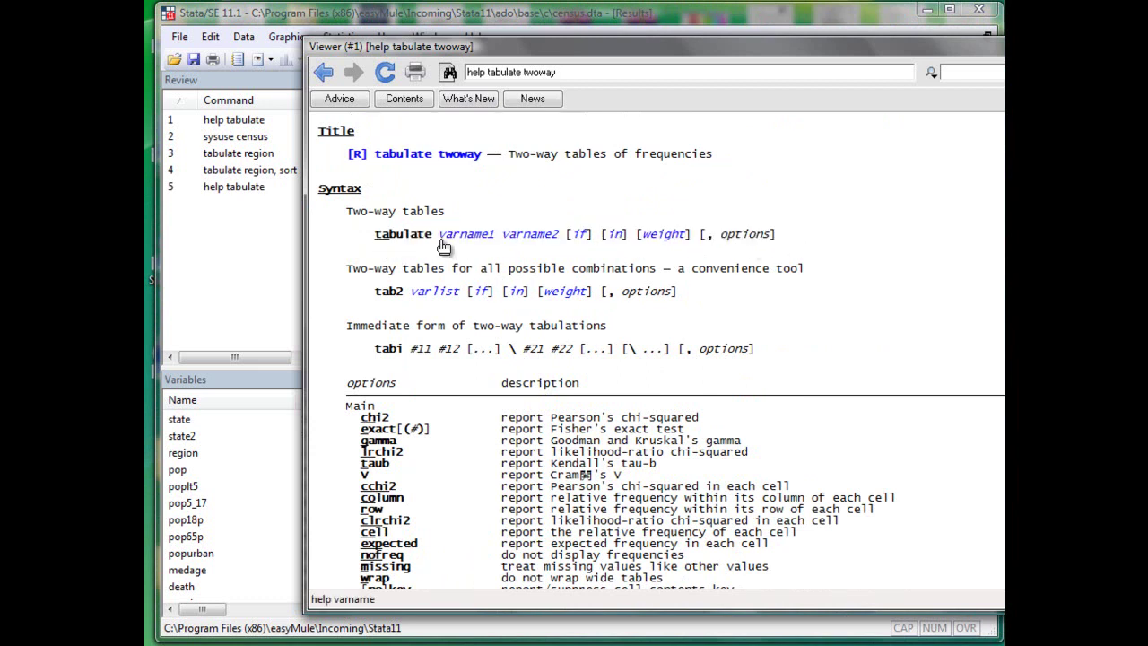
drag(440, 243, 778, 241)
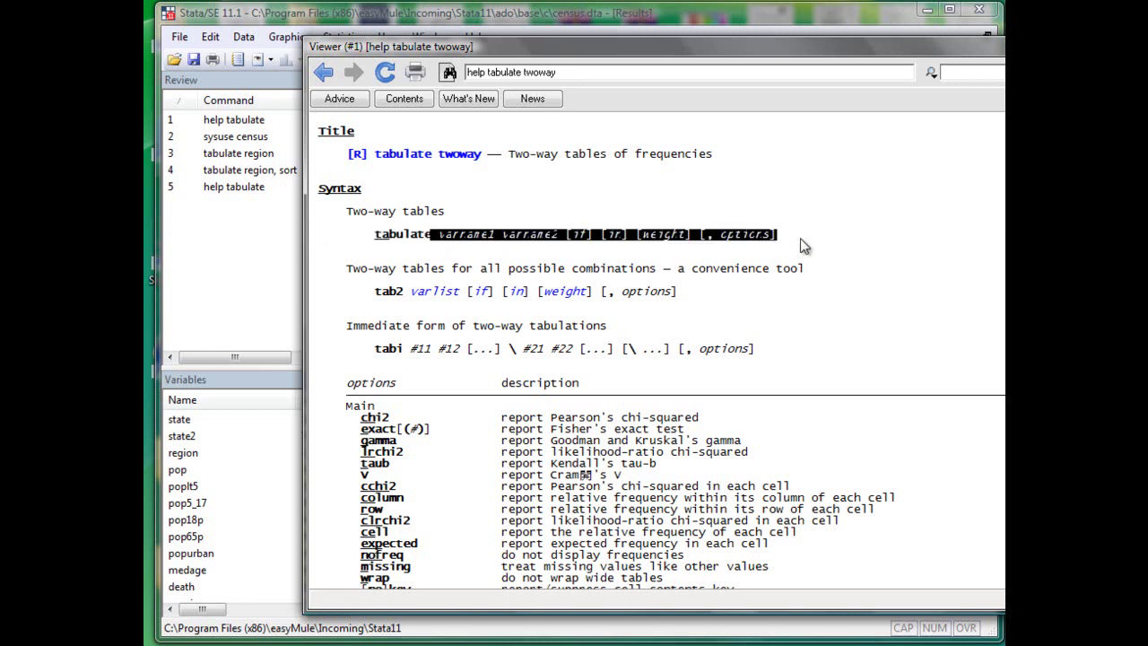
click(796, 243)
Copy the 'webuse citytemp2' setup example from the two-way help
scroll(655, 350, down, 20)
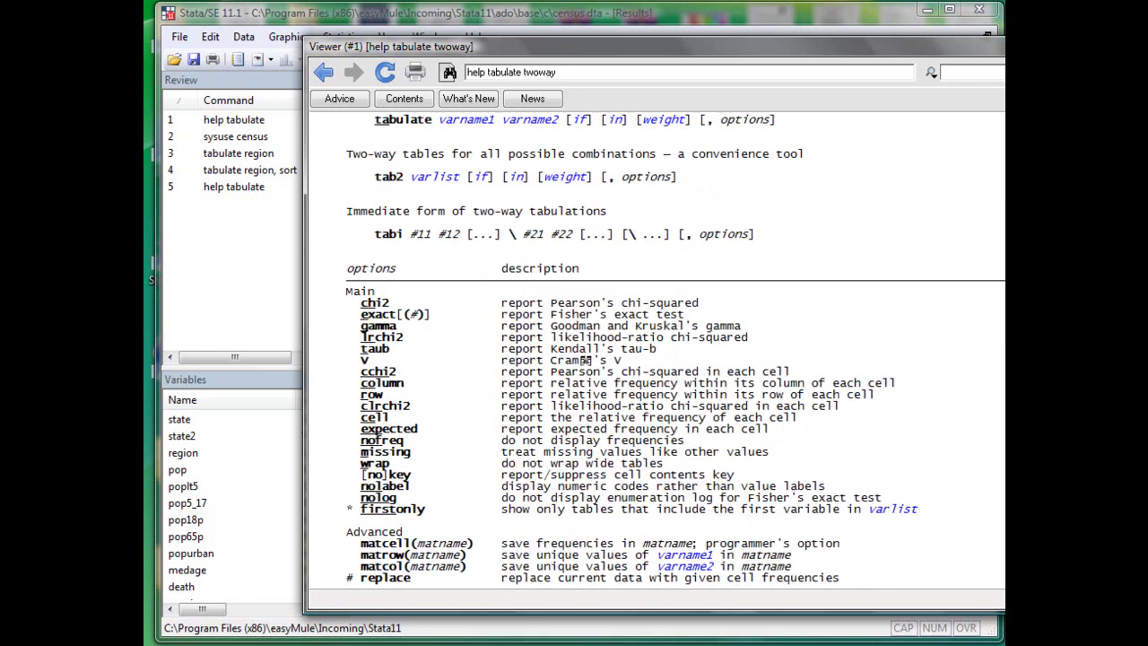
scroll(654, 350, down, 4)
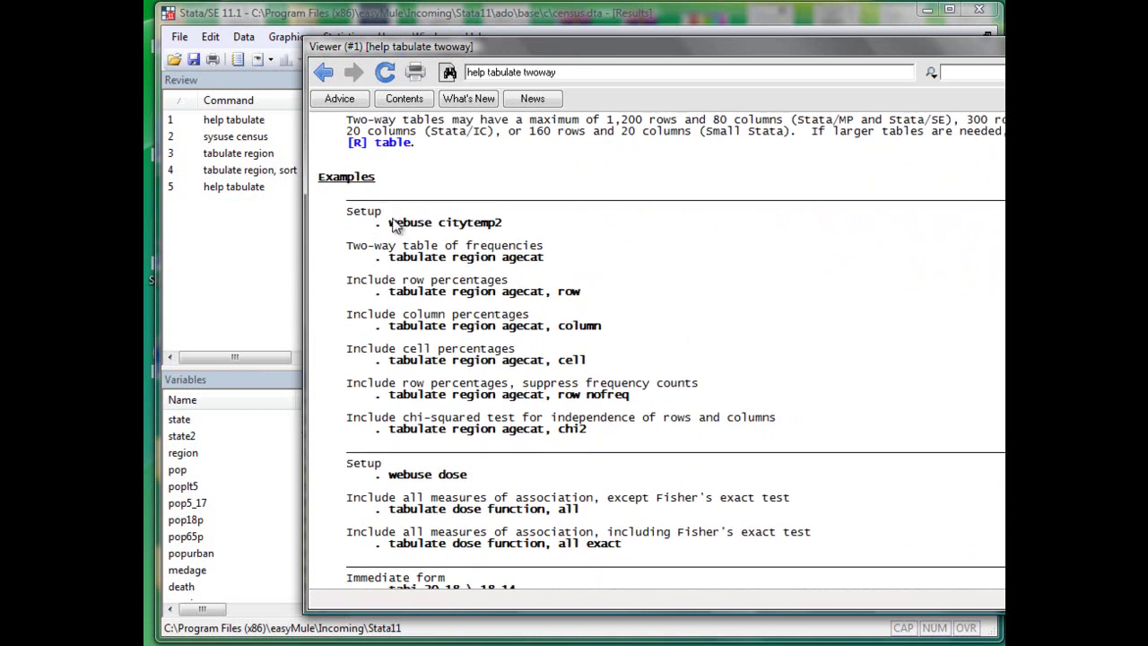
drag(389, 222, 509, 224)
key(ctrl+c)
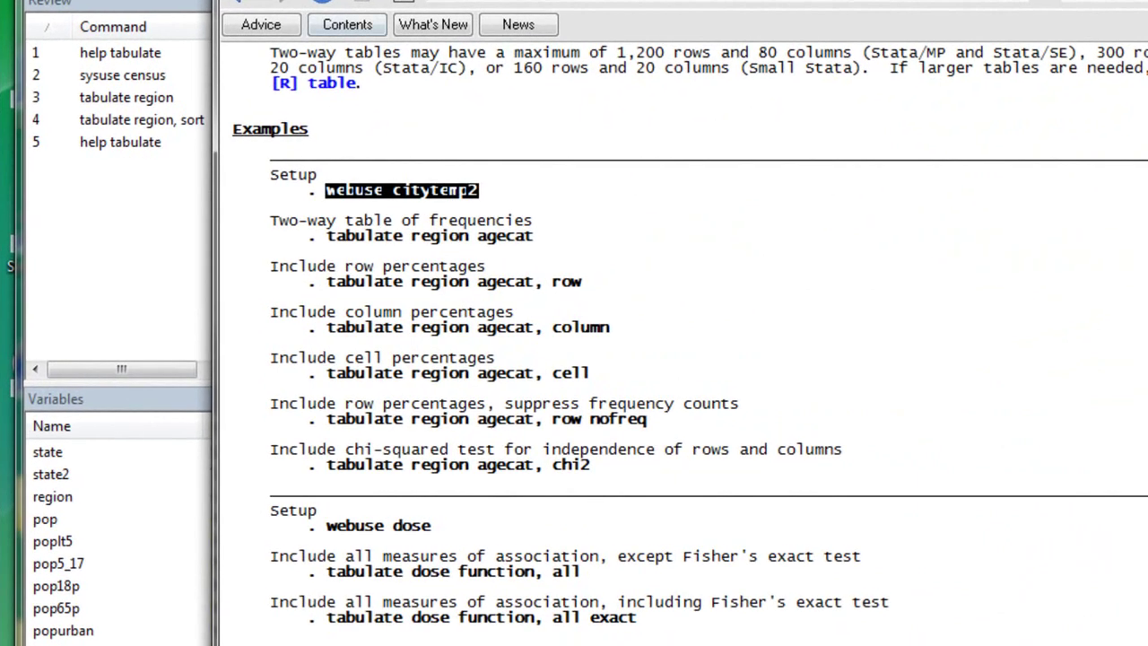
key(alt+Tab)
Clear memory and load the city temperature data with 'webuse citytemp2'
click(404, 591)
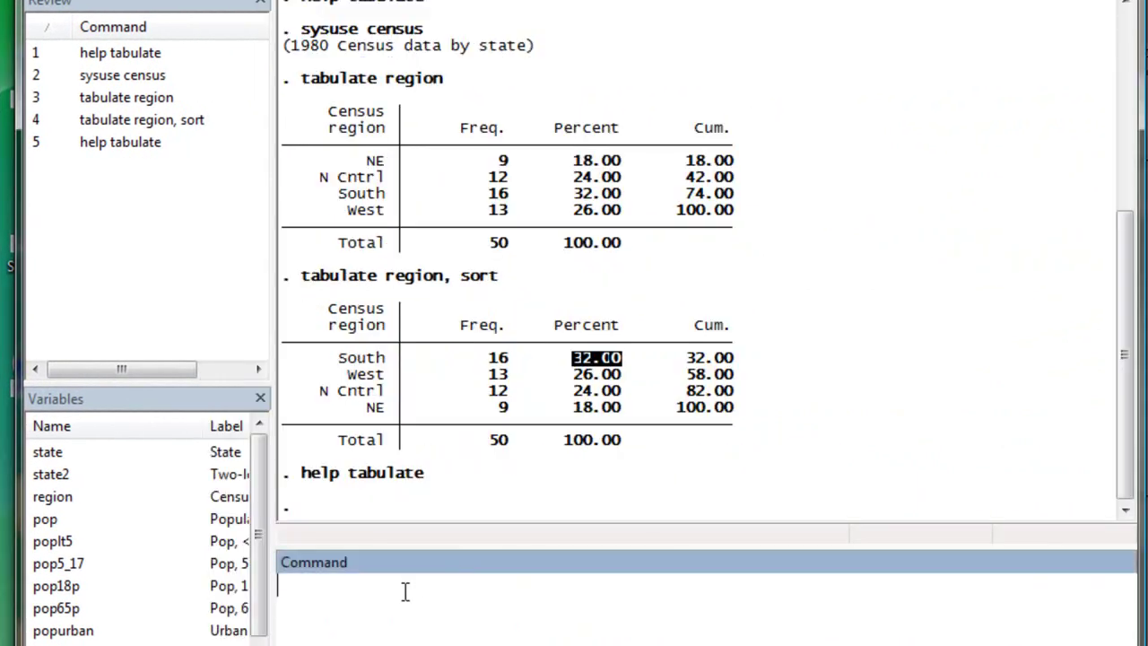
text(clear)
key(Return)
key(ctrl+v)
key(Return)
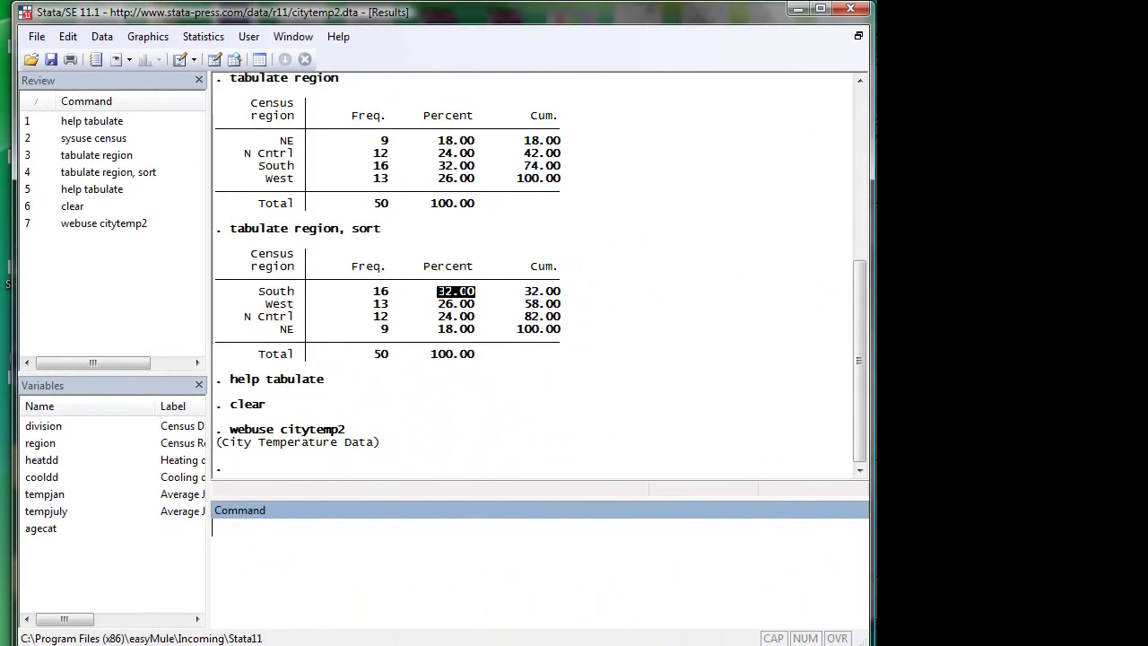
Paste 'tabulate region agecat' from the help examples into the command line
key(alt+Tab)
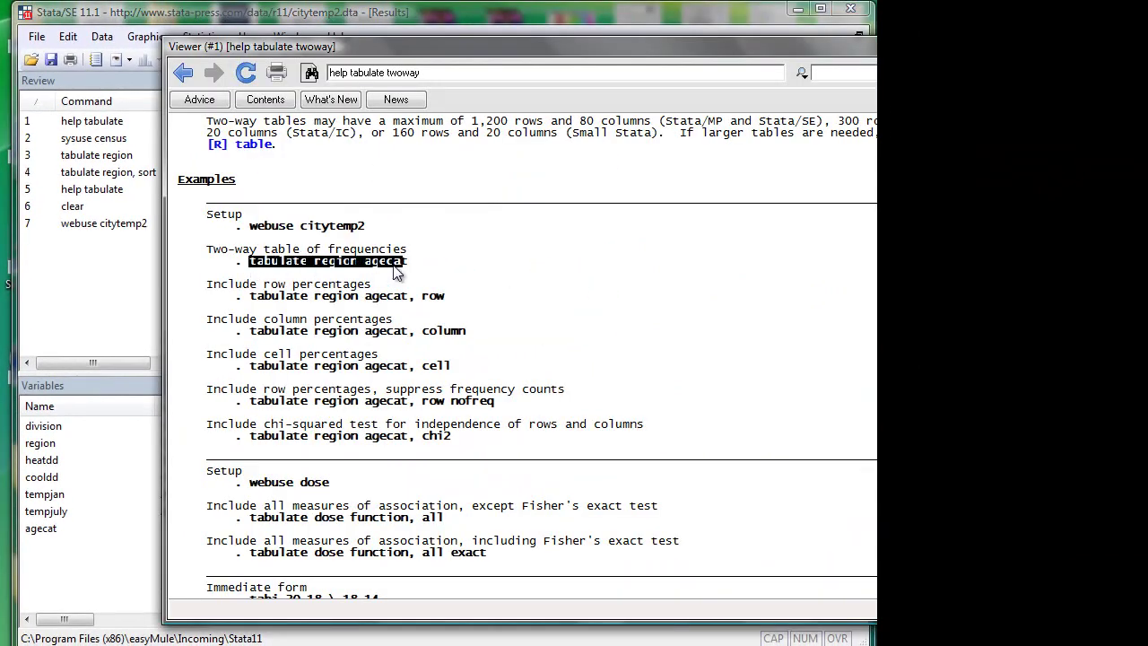
click(466, 21)
click(331, 549)
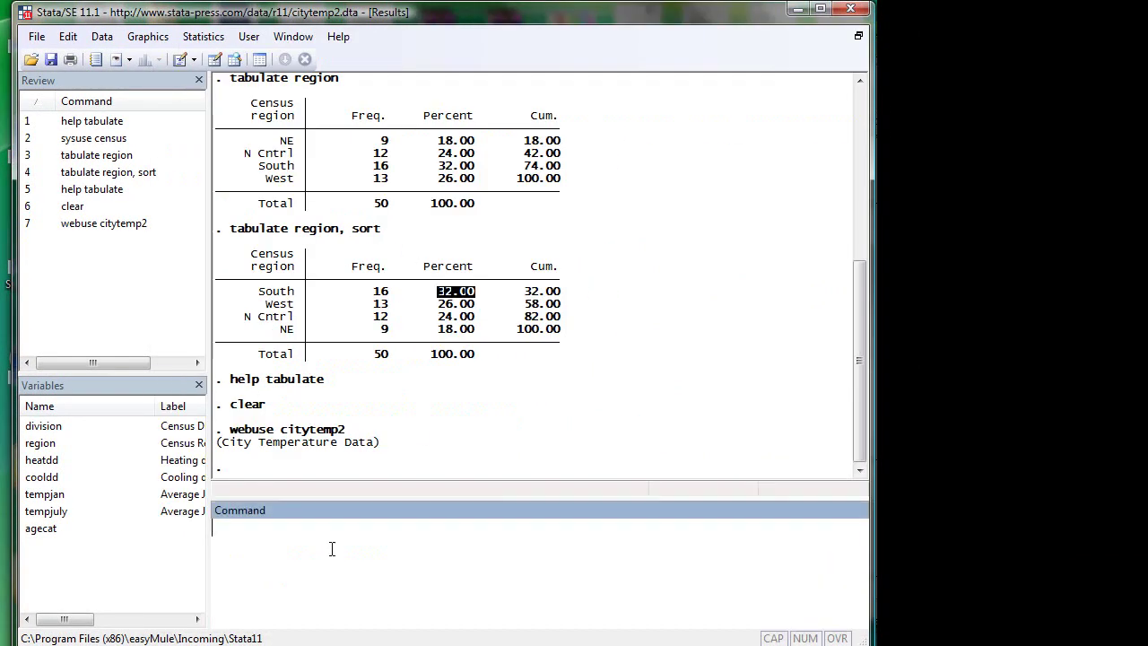
text(tabulate region agecat)
Run 'tabulate region agecat', review the 956-city table, and select the row-percentages example
key(Return)
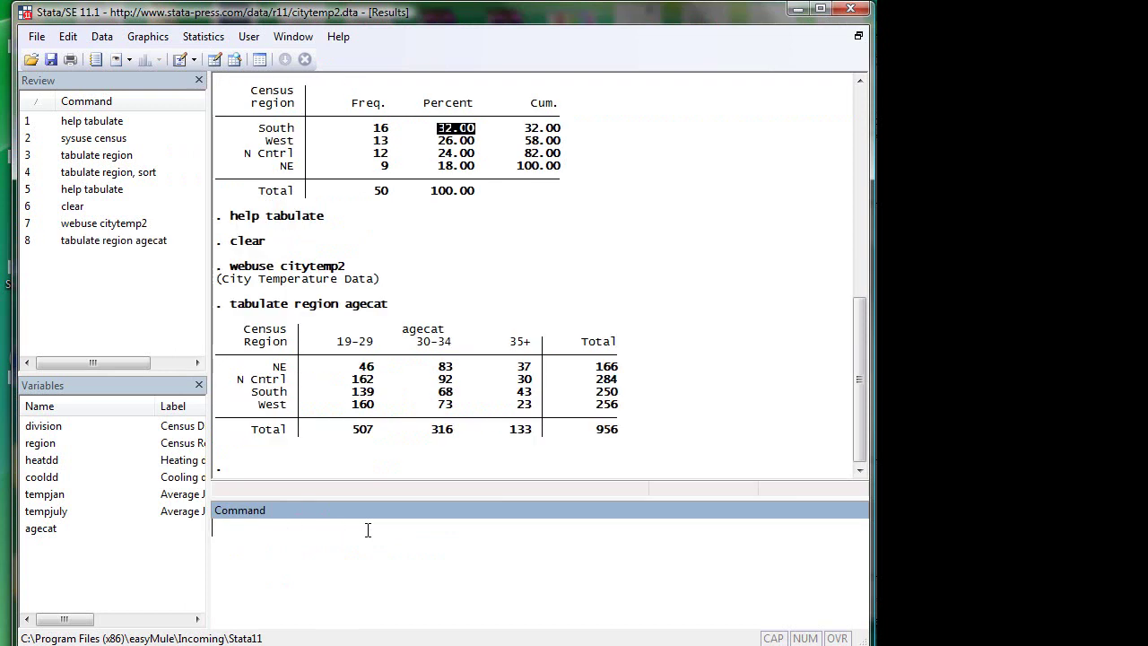
drag(238, 330, 323, 381)
click(274, 349)
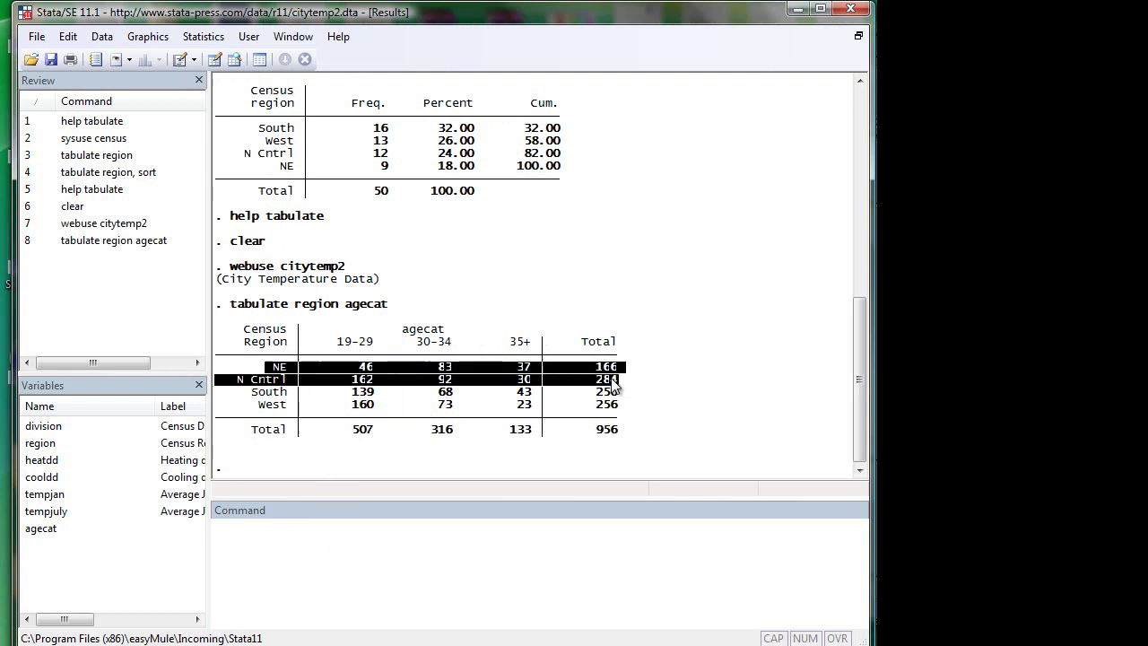
click(434, 363)
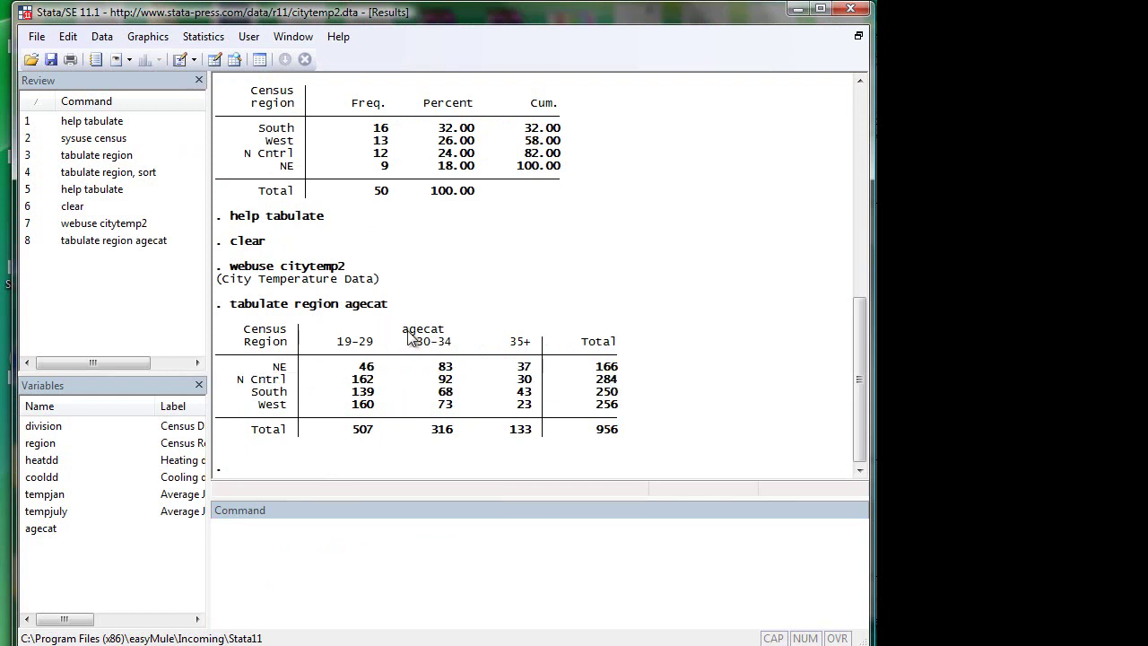
double_click(412, 332)
drag(339, 343, 350, 351)
click(534, 405)
drag(356, 448, 379, 440)
click(446, 440)
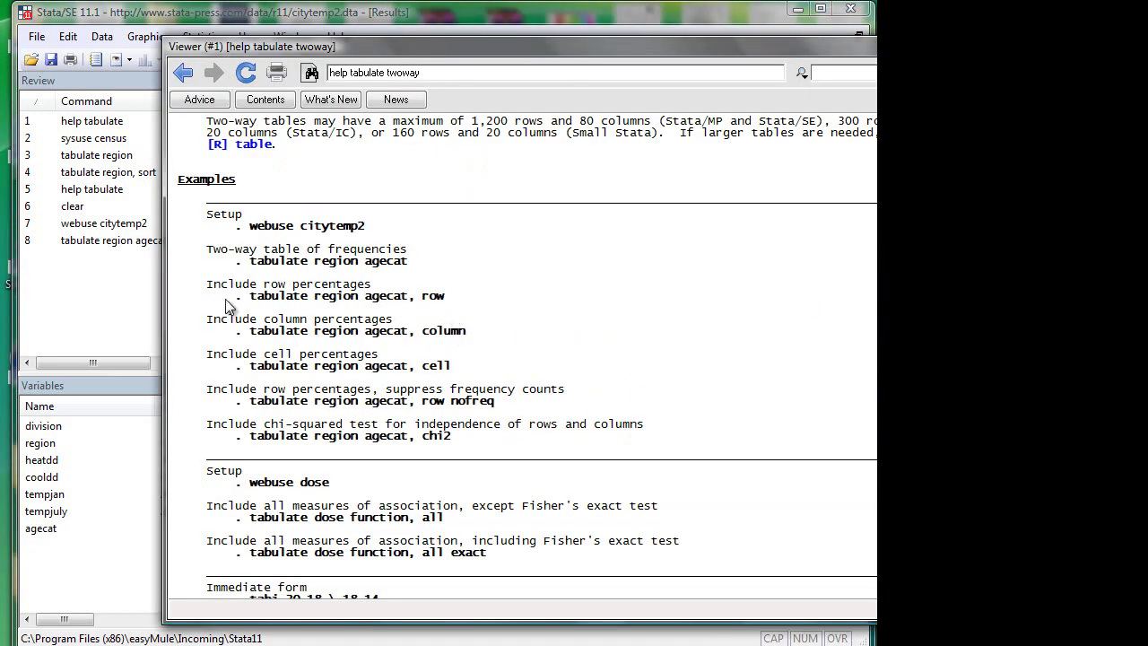
drag(446, 296, 249, 296)
Run 'tabulate region agecat, row', showing NE row percentages 27.71, 50.00, 22.29
key(ctrl+c)
click(448, 36)
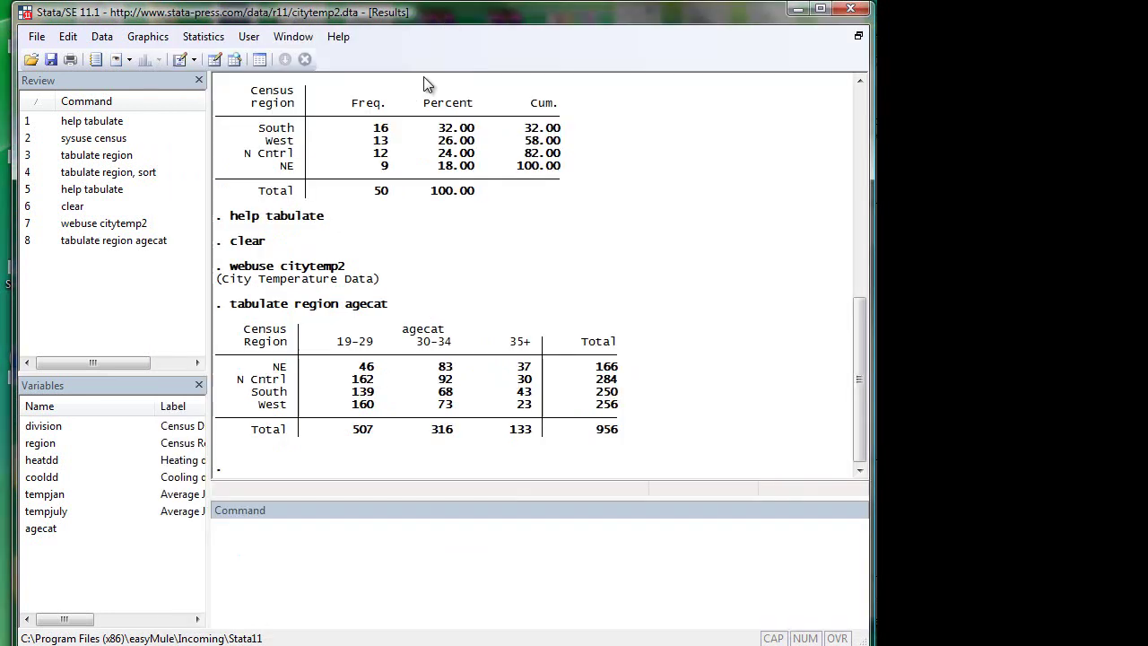
click(310, 547)
key(ctrl+v)
key(Return)
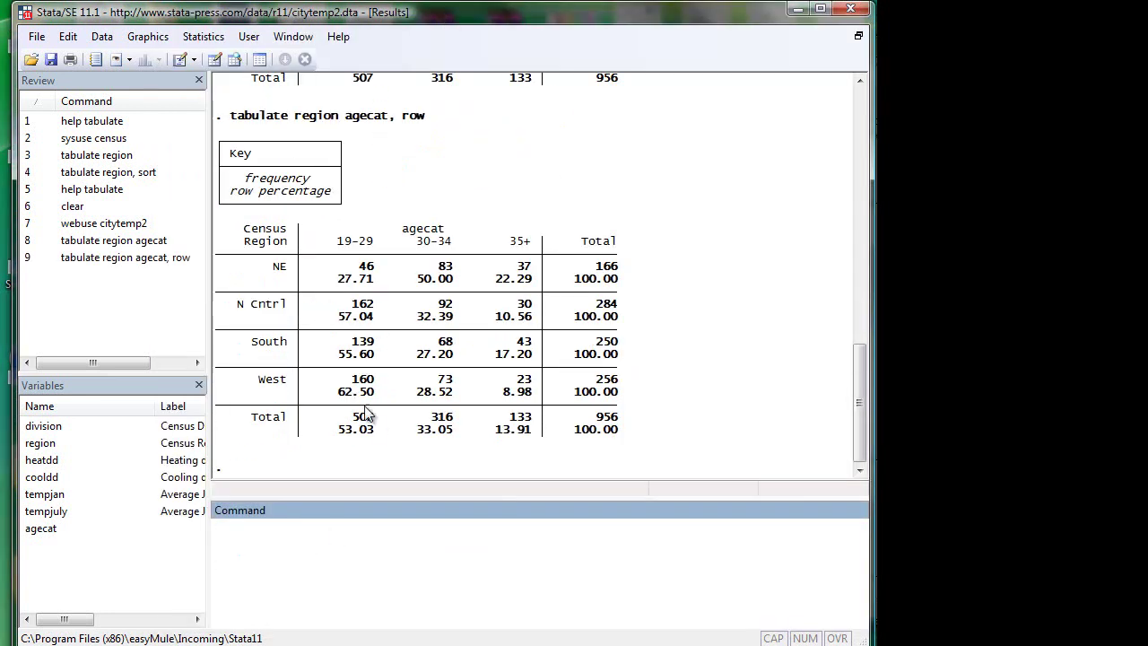
double_click(408, 123)
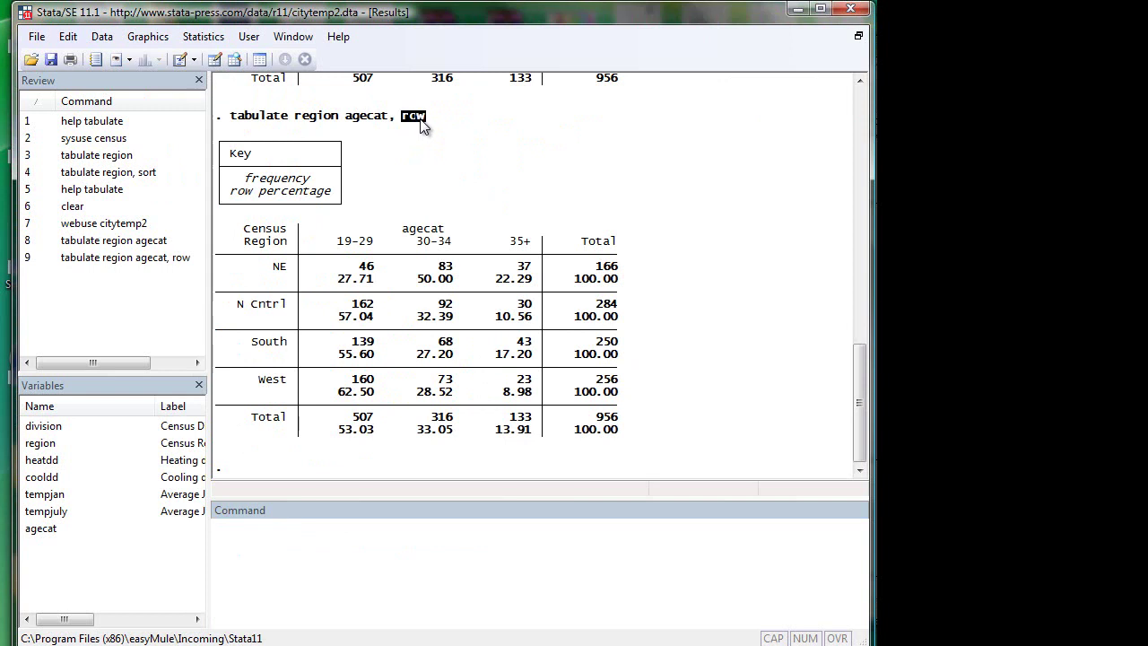
click(415, 121)
drag(330, 284, 615, 283)
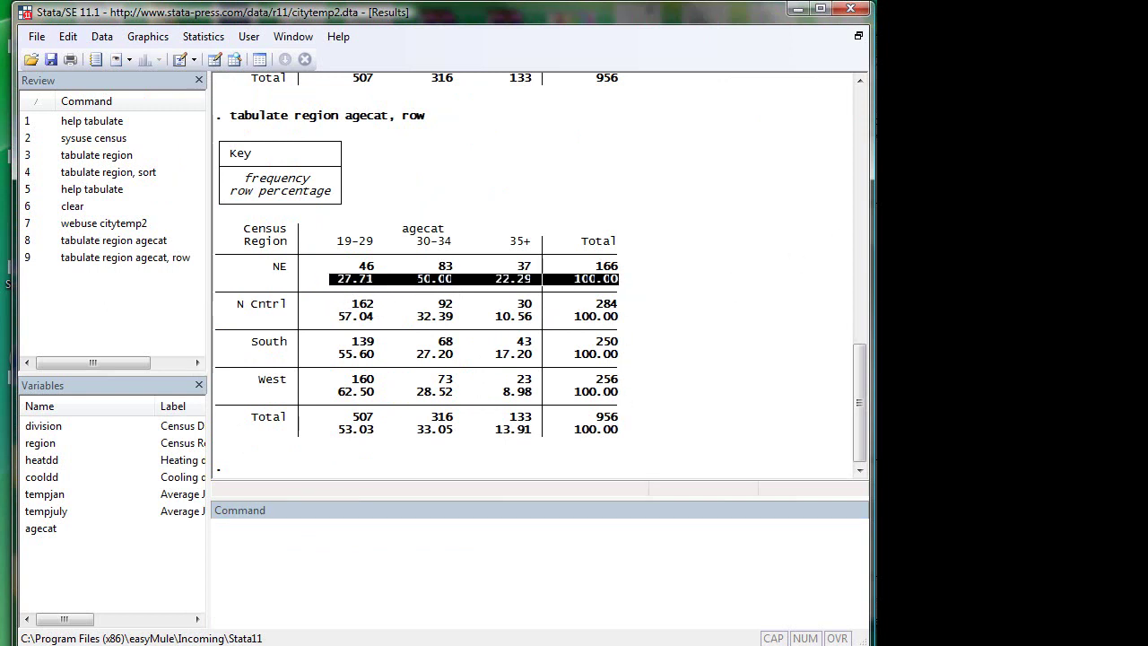
Rerun the region by agecat table with the column option for column percentages
click(348, 556)
key(Page_Up)
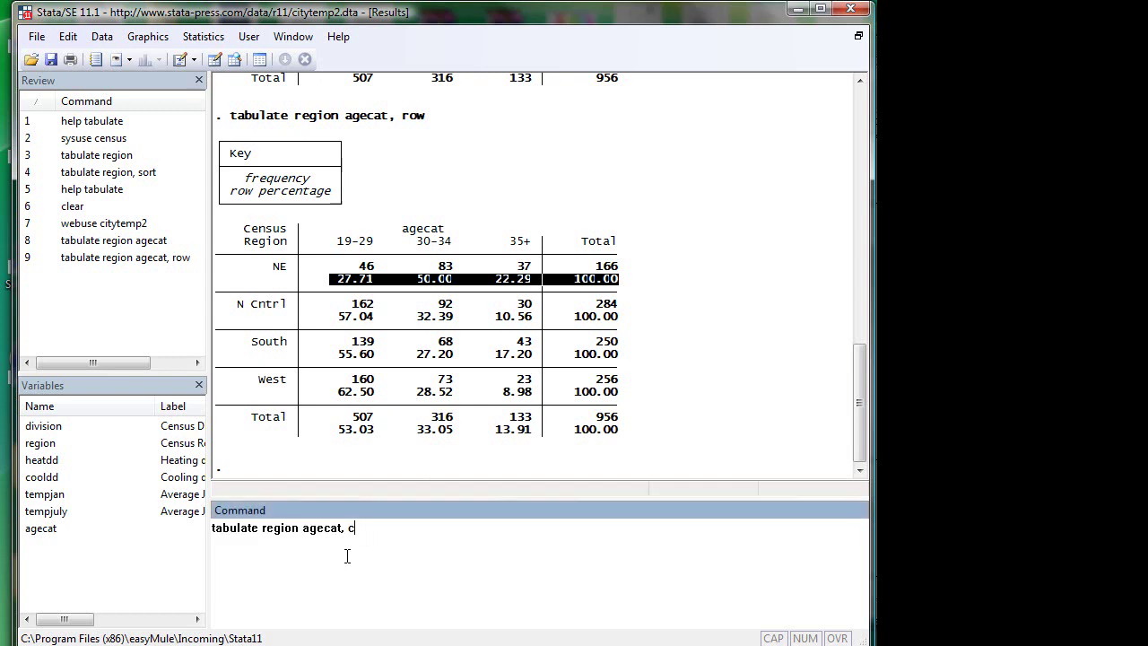
text(column)
key(Return)
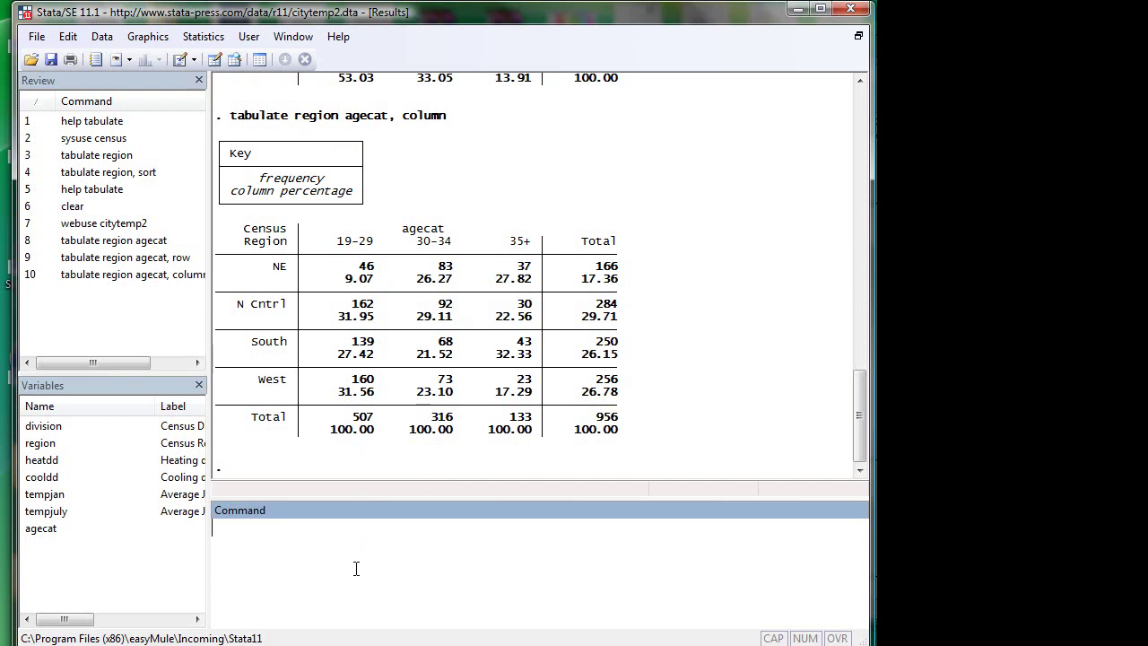
Change the option to cell to show cell percentages
key(Page_Up)
key(BackSpace)
key(BackSpace)
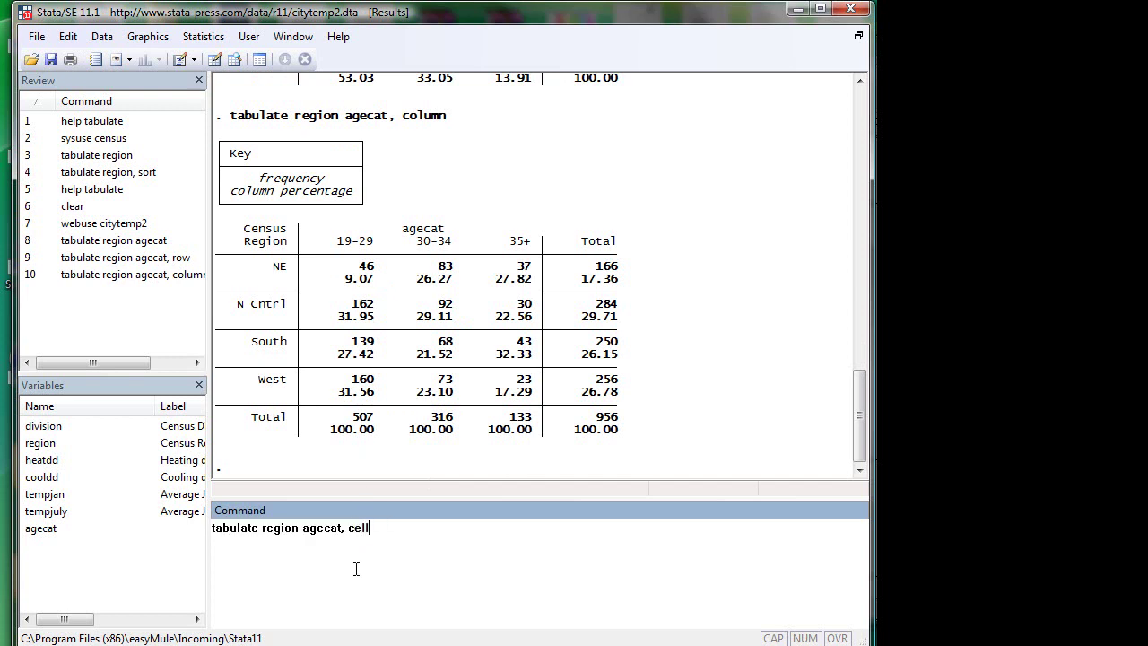
text(ell)
key(Return)
Add nofreq for a cell-percentages-only table and review the output
key(Page_Up)
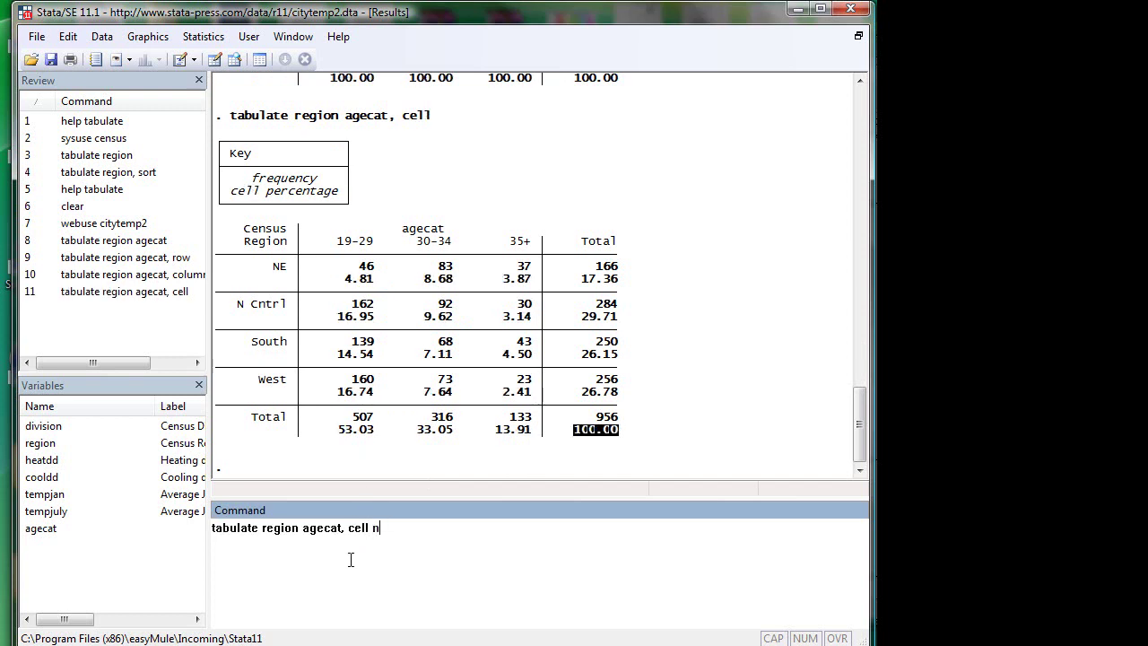
text(nofreq)
key(Return)
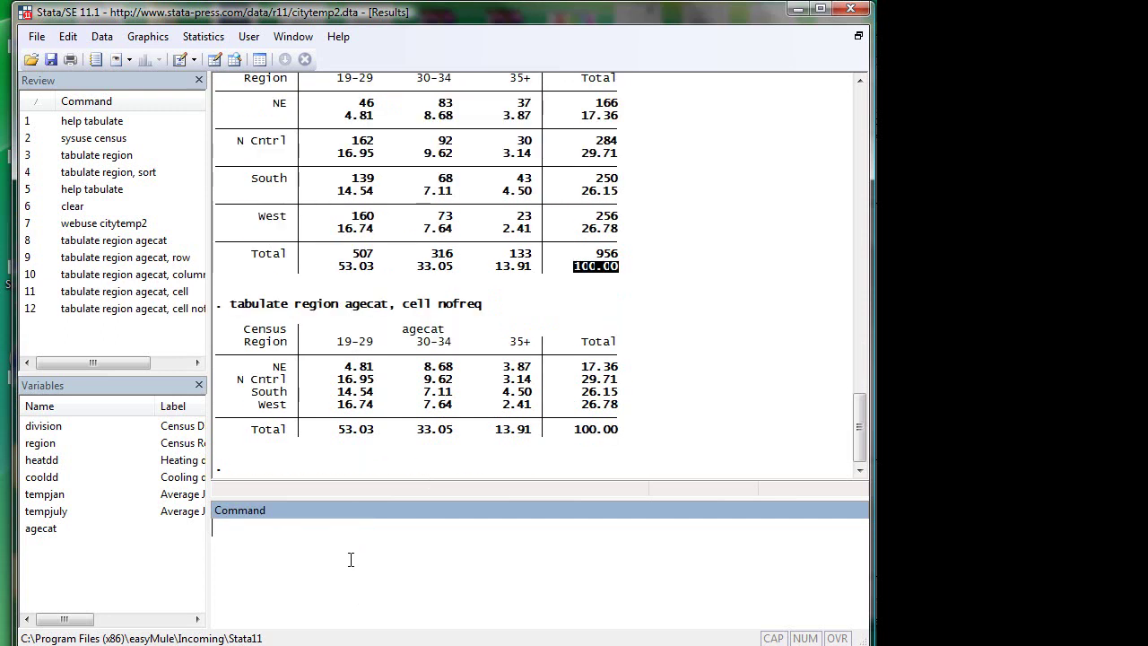
click(381, 366)
scroll(382, 363, up, 2)
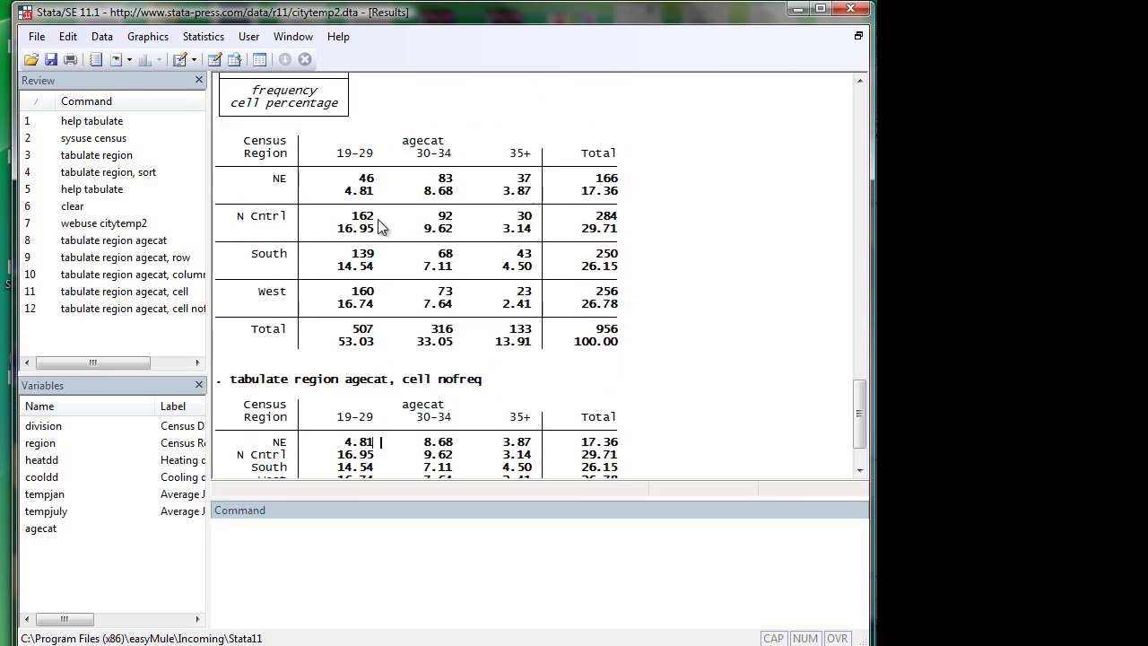
double_click(366, 180)
scroll(391, 235, down, 2)
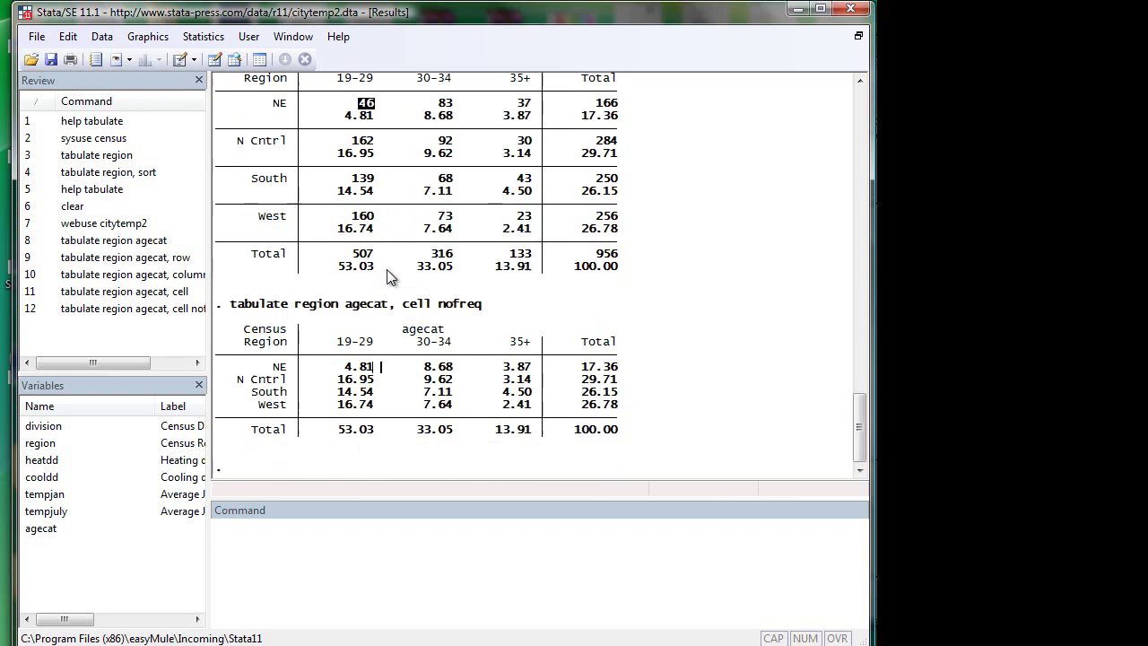
drag(341, 361, 639, 446)
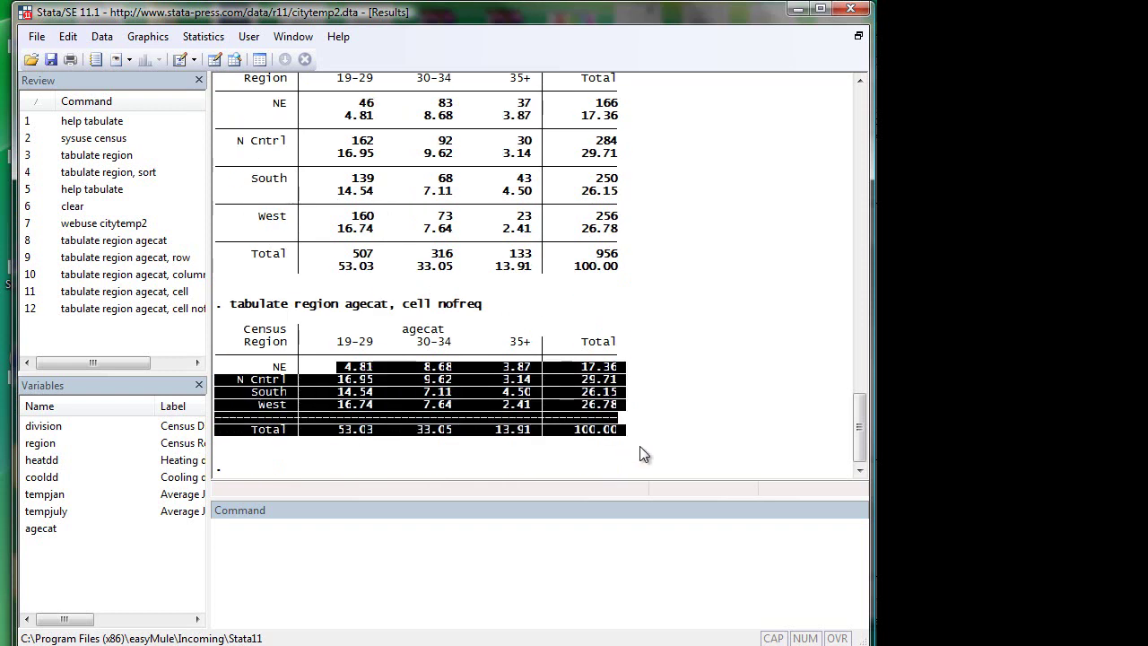
click(639, 445)
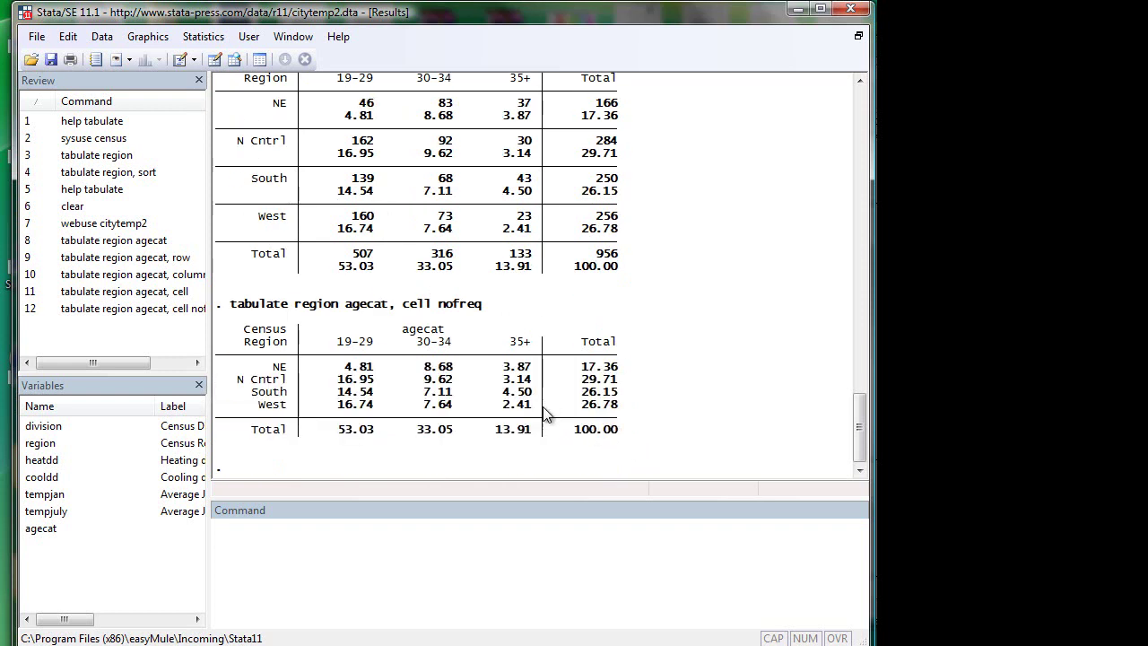
key(alt+Tab)
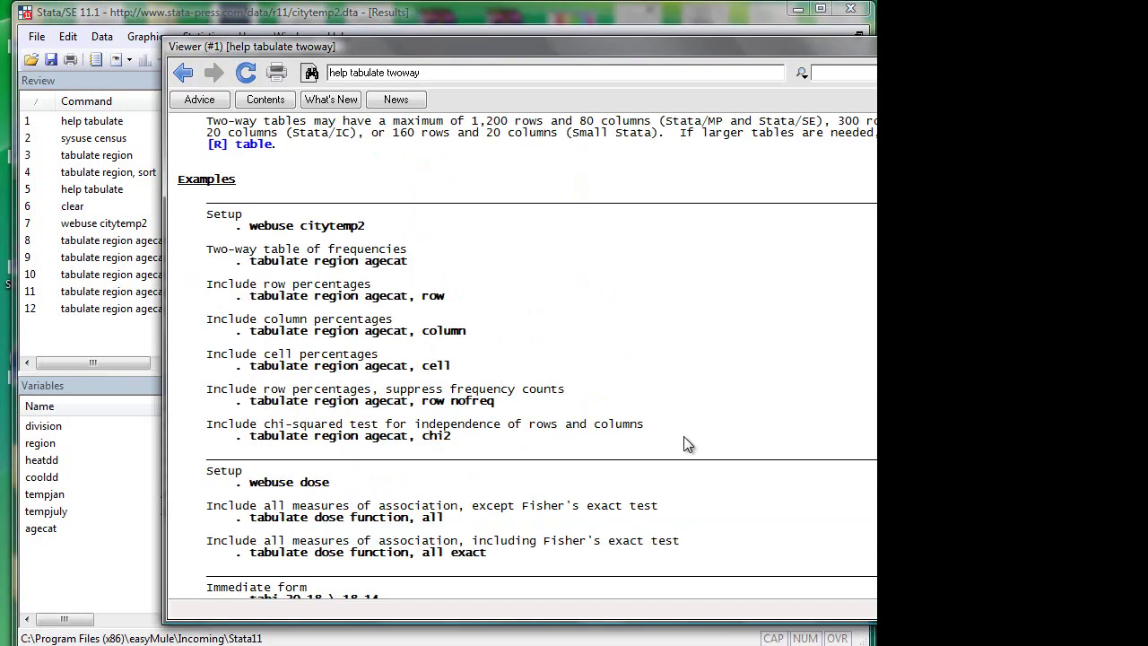
key(alt+Tab)
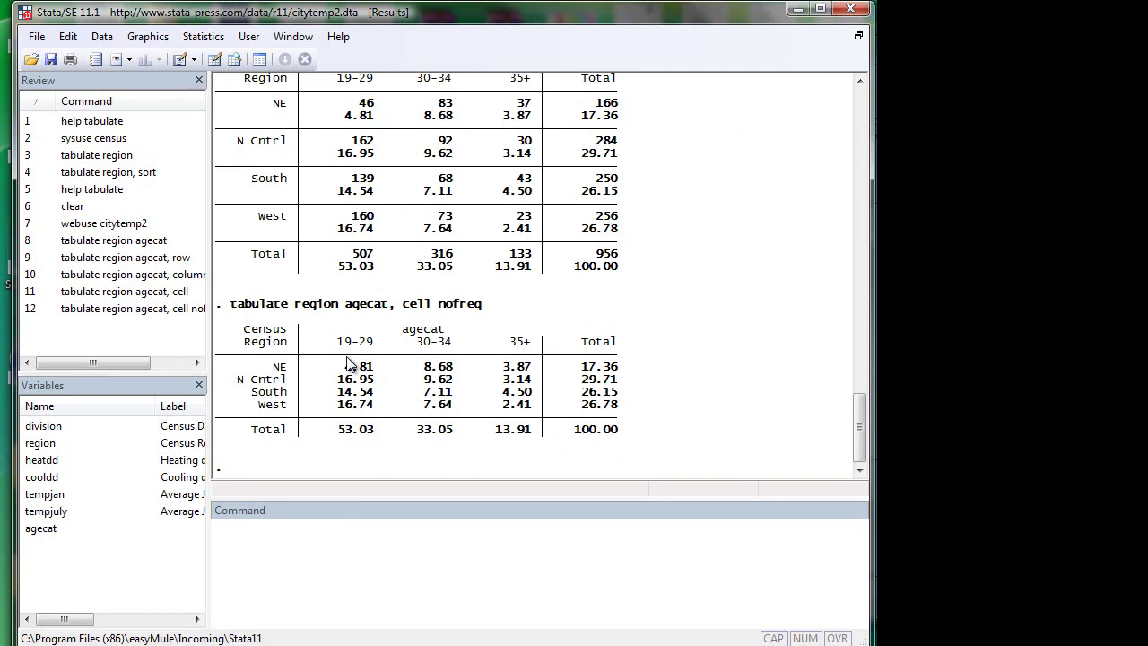
scroll(350, 363, up, 15)
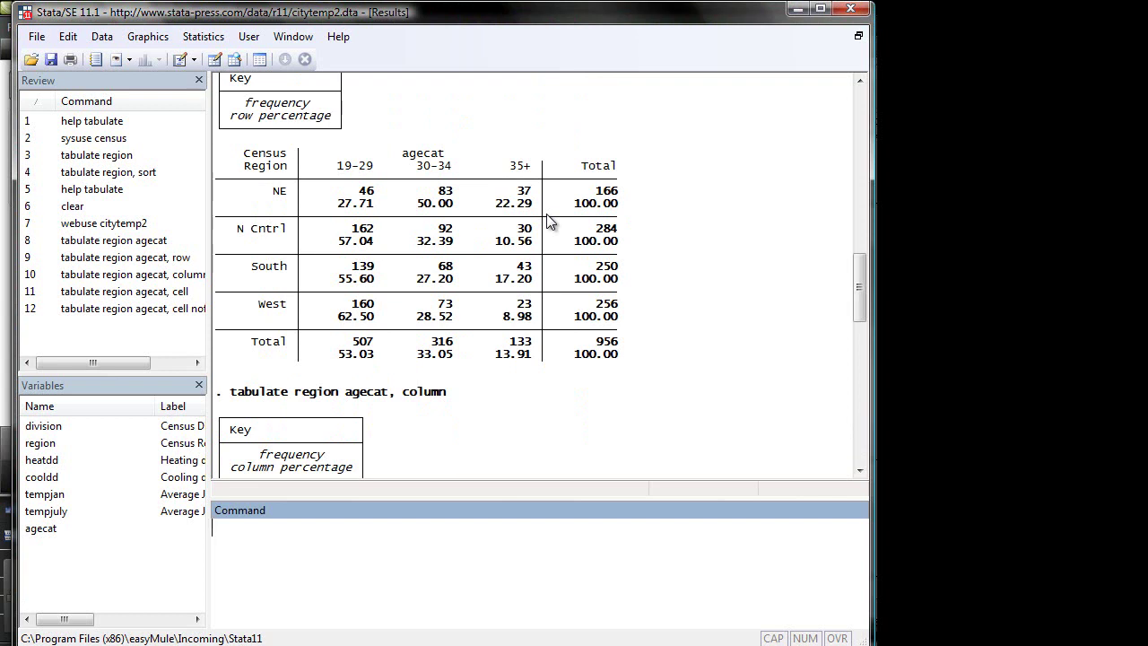
drag(337, 354, 540, 358)
click(536, 364)
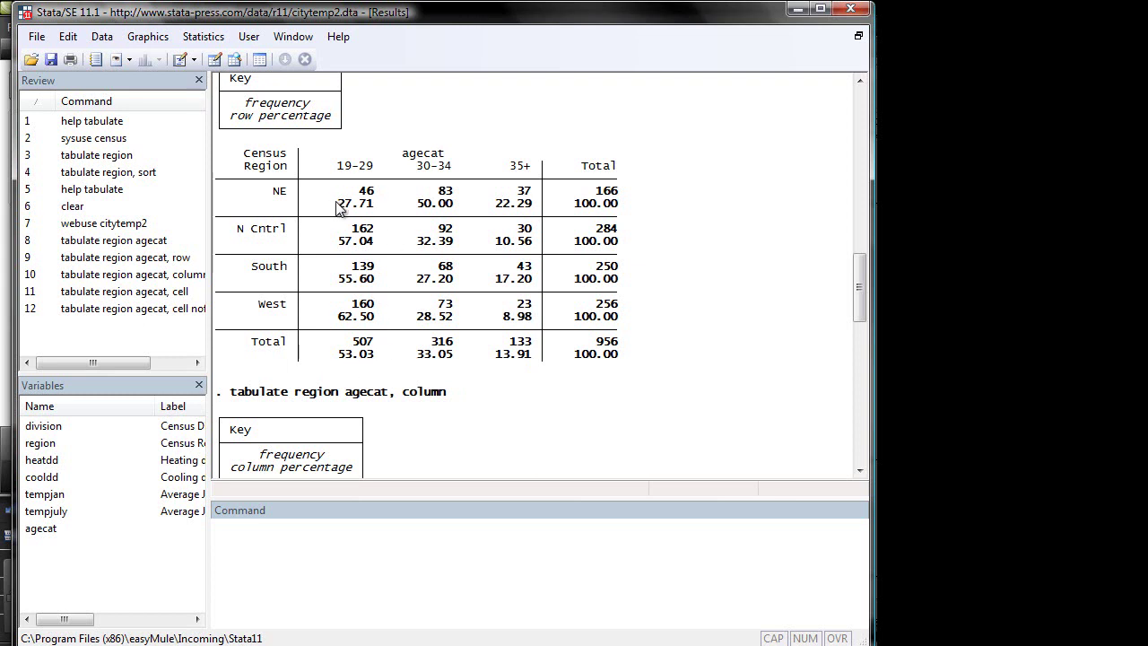
drag(336, 207, 534, 208)
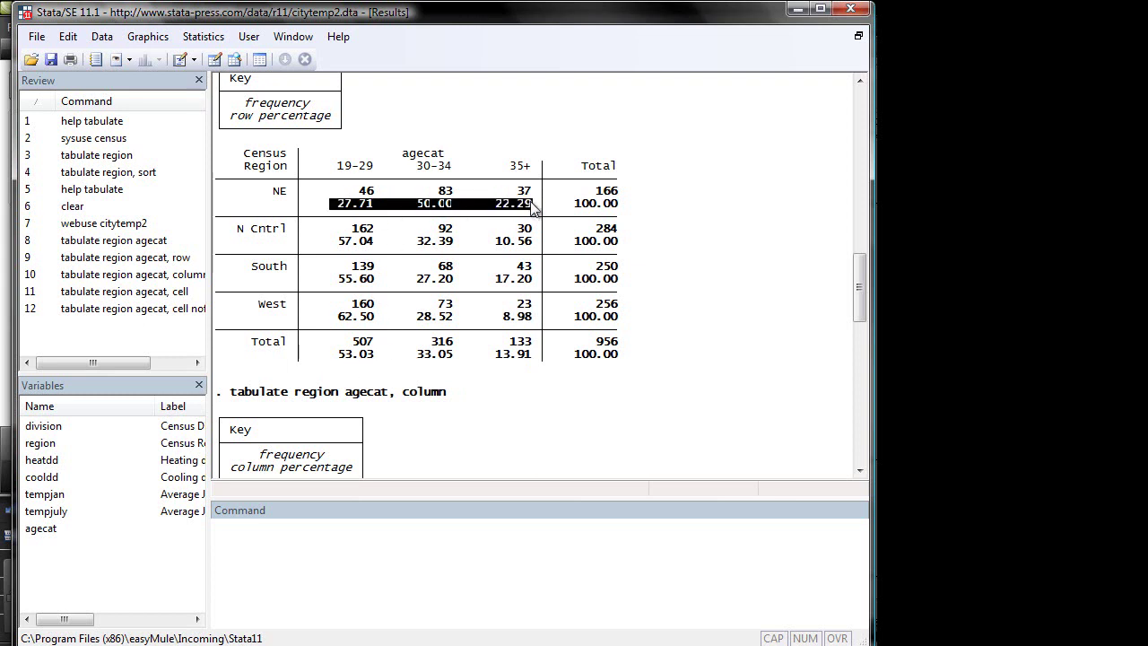
click(534, 208)
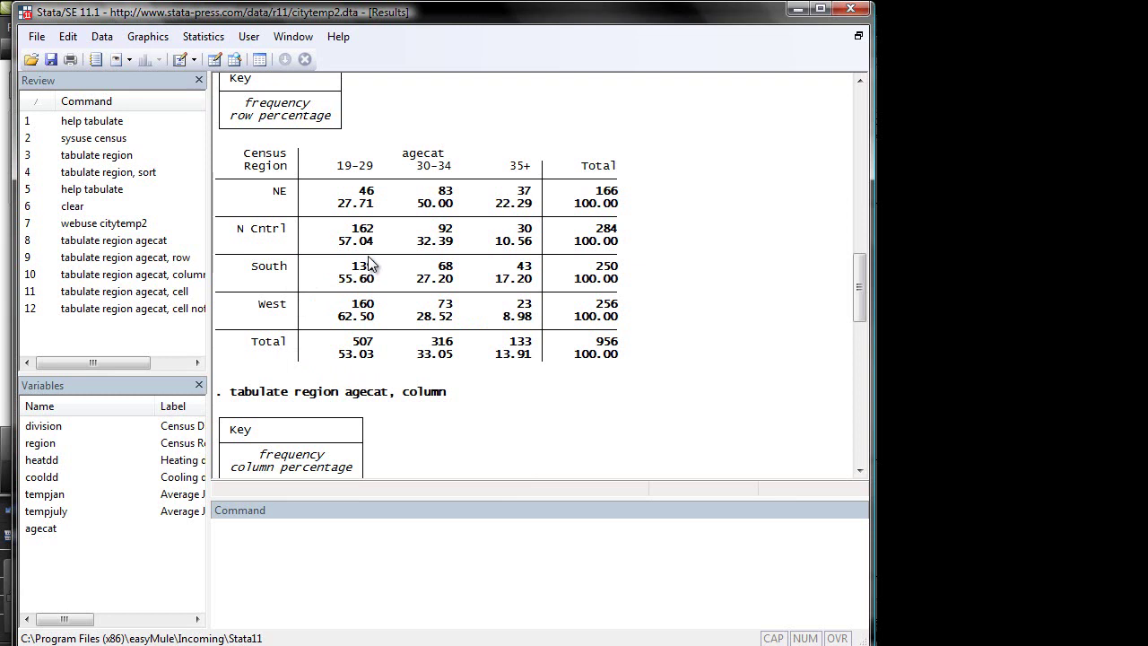
scroll(420, 260, down, 3)
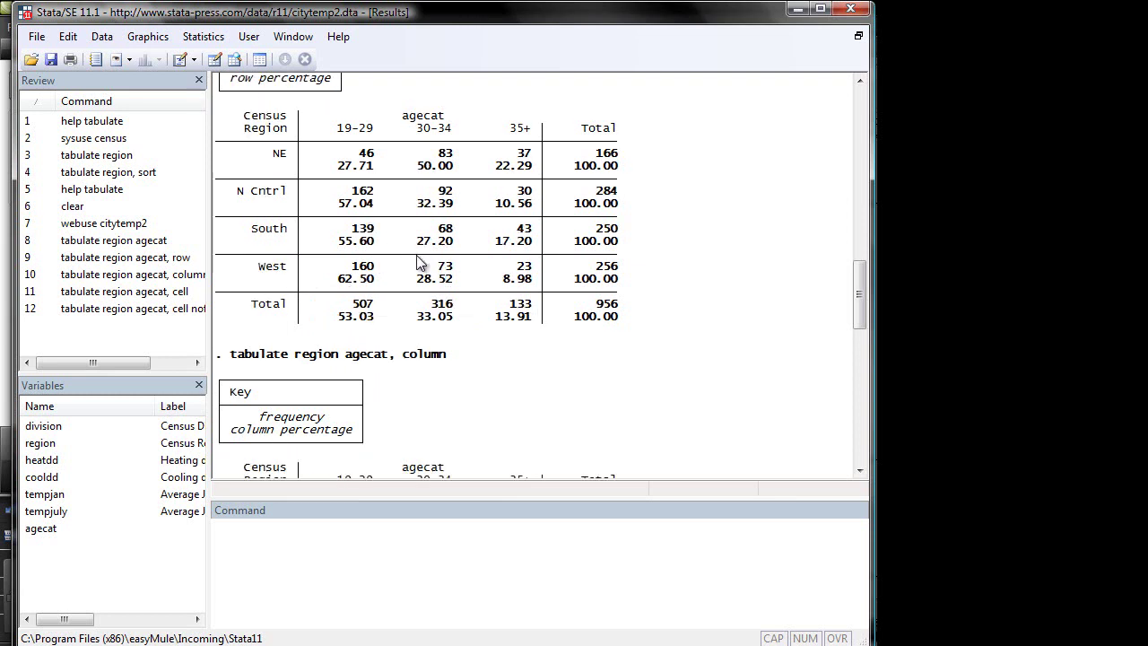
scroll(417, 262, up, 2)
scroll(395, 264, down, 17)
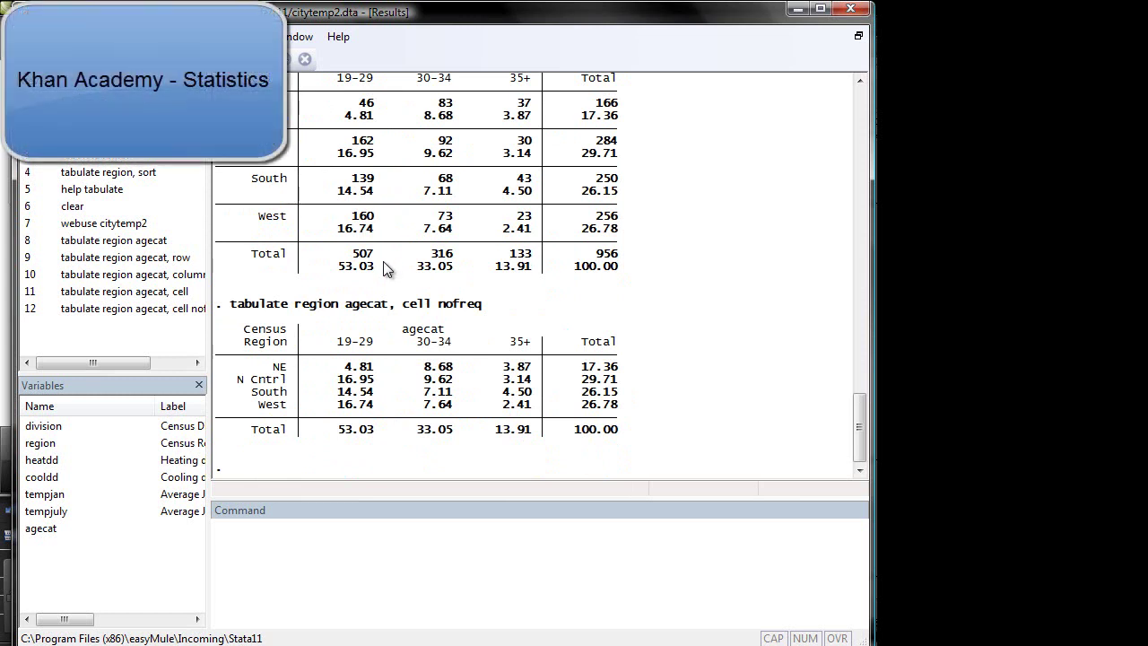
Rerun tabulate region agecat with the chi option in place of cell nofreq
click(393, 550)
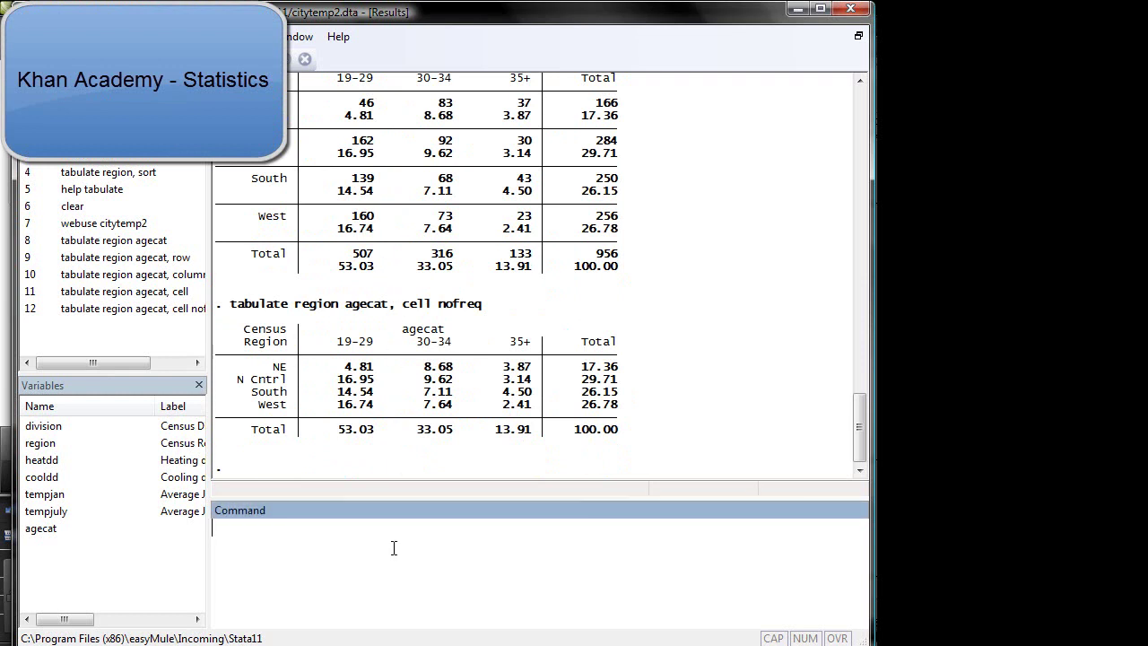
key(Page_Up)
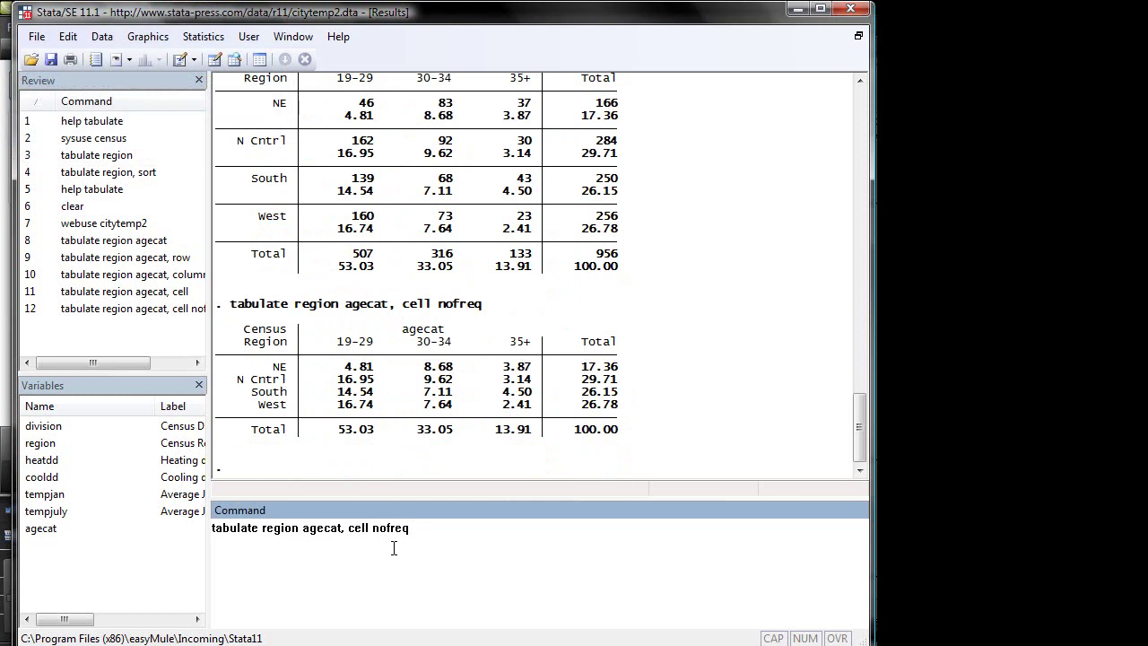
key(BackSpace)
key(BackSpace)
key(BackSpace)
key(BackSpace)
key(BackSpace)
key(BackSpace)
key(BackSpace)
key(BackSpace)
key(BackSpace)
key(BackSpace)
key(Return)
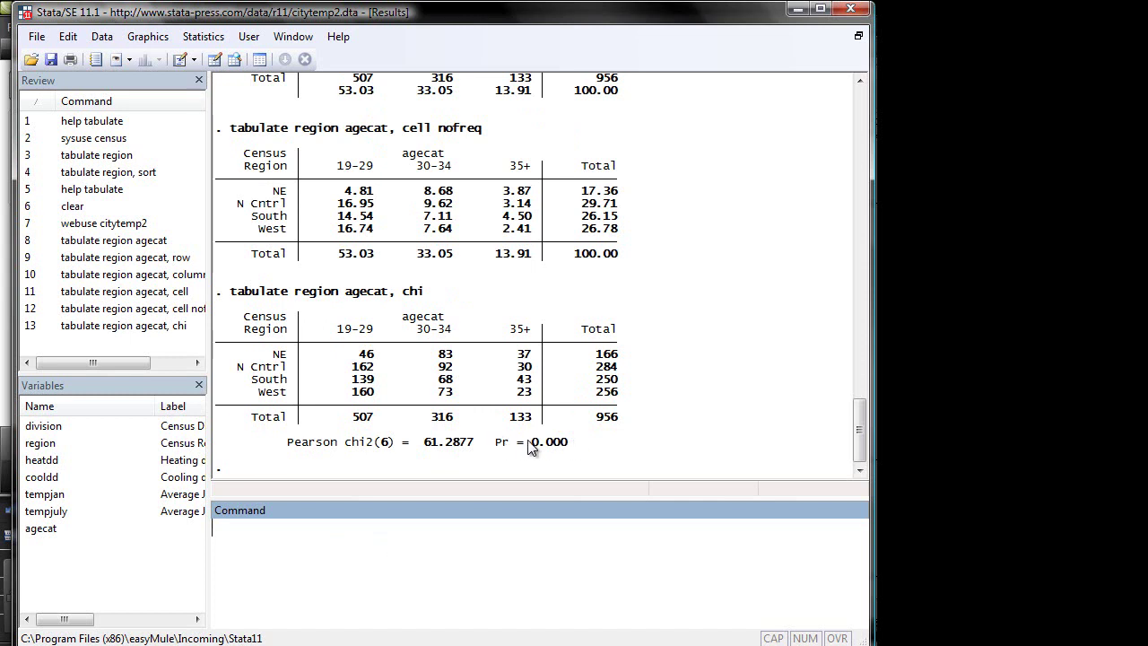
Highlight the agecat heading and the Pr = 0.000 p-value in the chi-square output
mouse_move(530, 446)
mouse_down()
mouse_move(574, 449)
mouse_move(530, 446)
mouse_up()
click(574, 450)
click(530, 447)
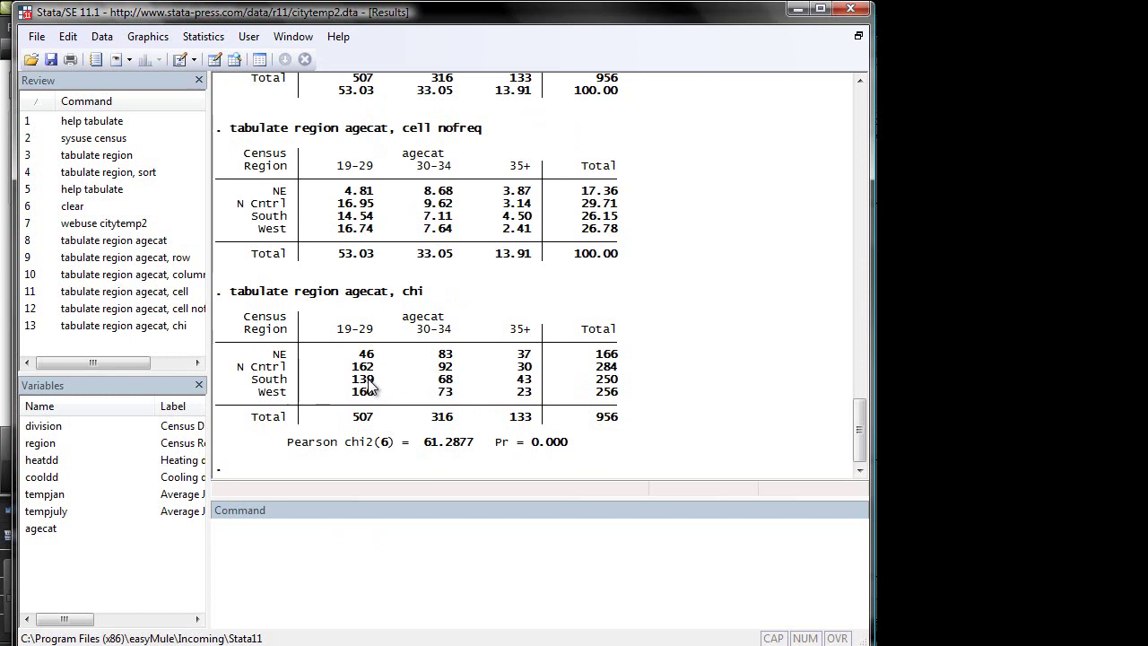
drag(401, 317, 447, 322)
click(425, 328)
drag(531, 443, 571, 450)
click(571, 450)
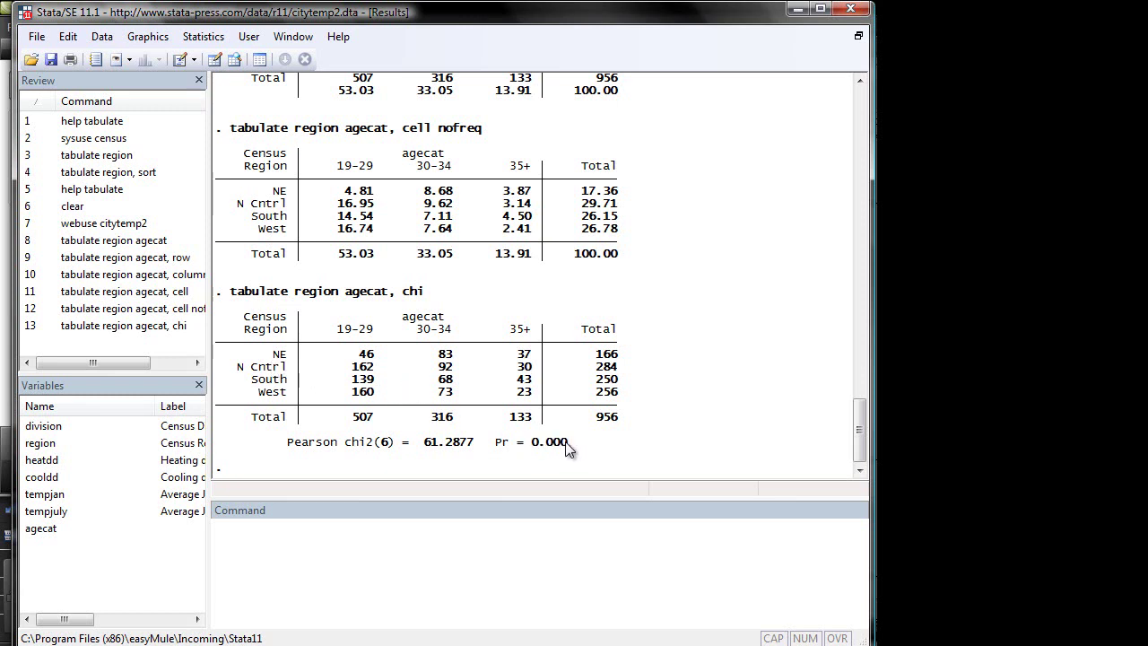